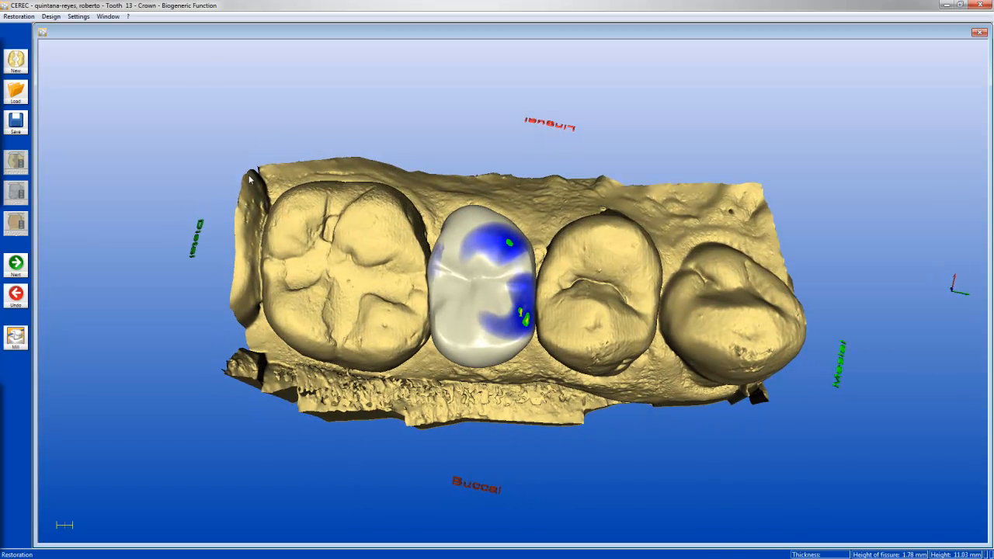
Examine the Antagonist model and individual Preparation images 07, 09, 10 and 11 in the 3D Preview
{"action": "left_click", "coordinate": [108, 16]}
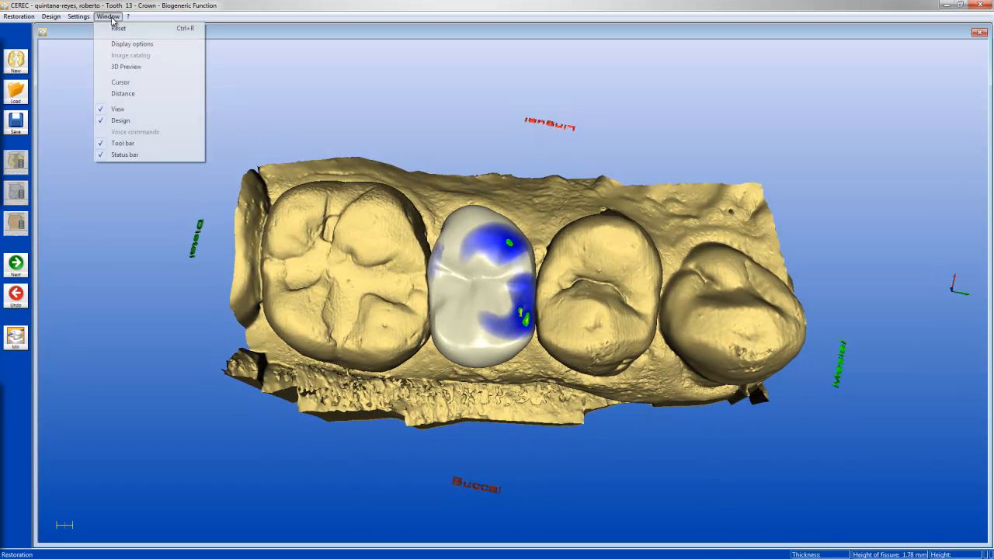
{"action": "left_click", "coordinate": [121, 67]}
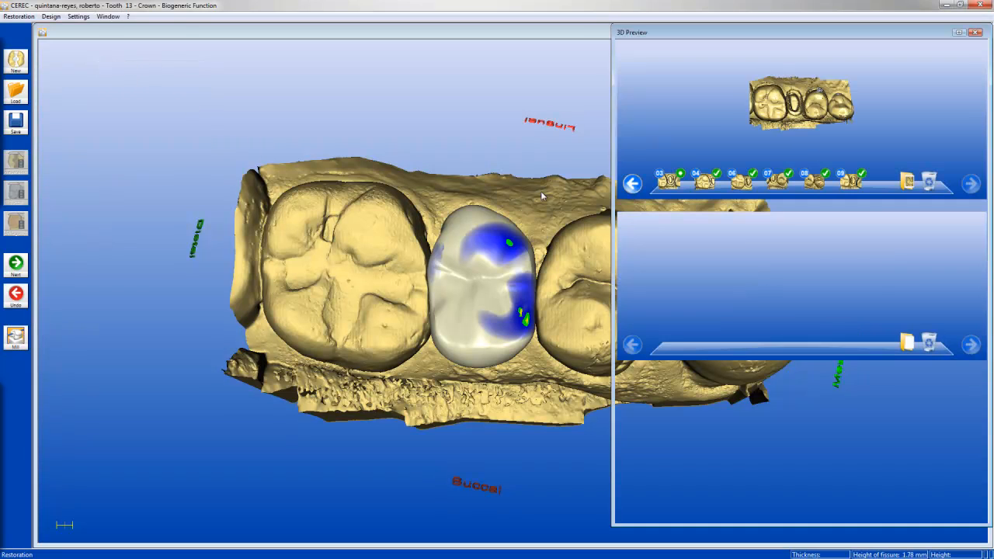
{"action": "left_click_drag", "start_coordinate": [789, 33], "coordinate": [683, 28]}
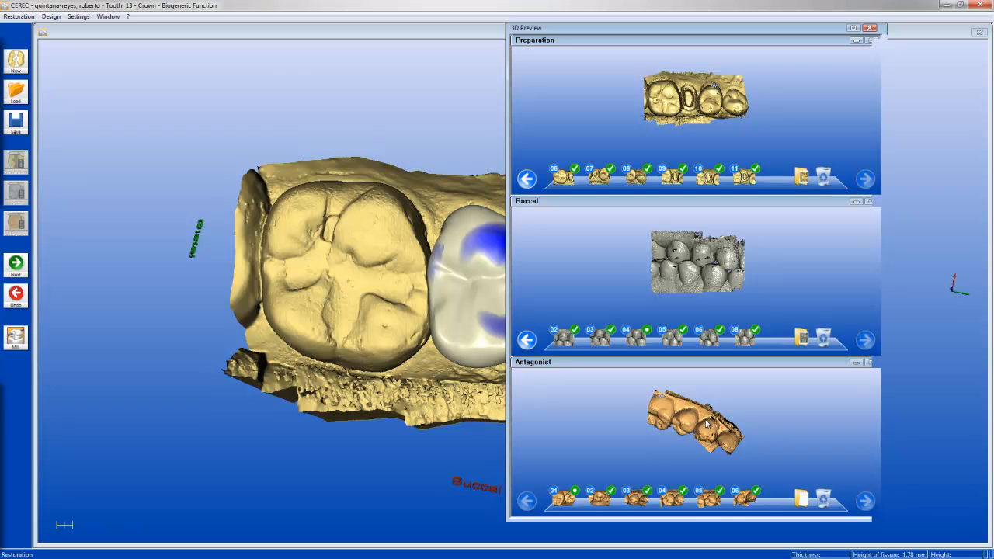
{"action": "left_click_drag", "start_coordinate": [708, 423], "coordinate": [723, 398]}
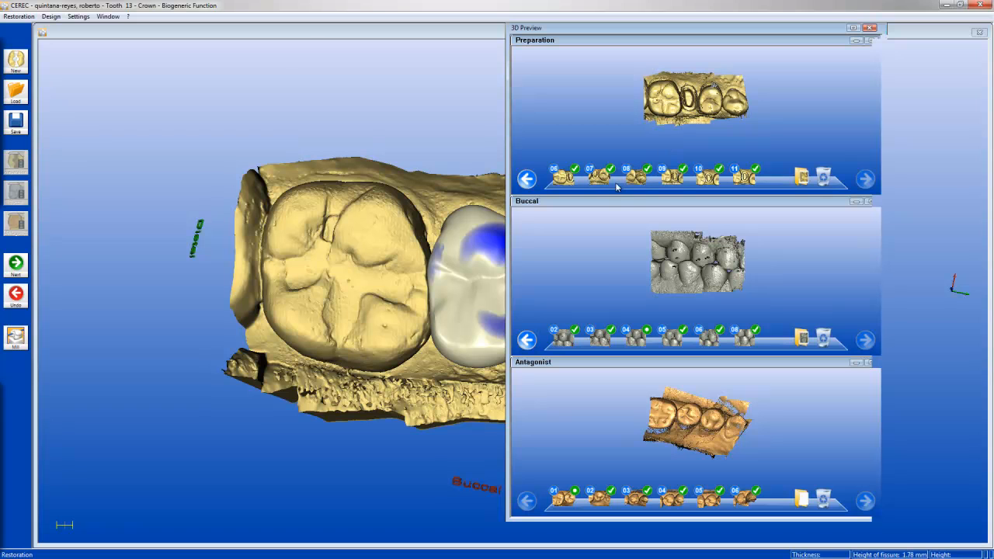
{"action": "mouse_move", "coordinate": [667, 186]}
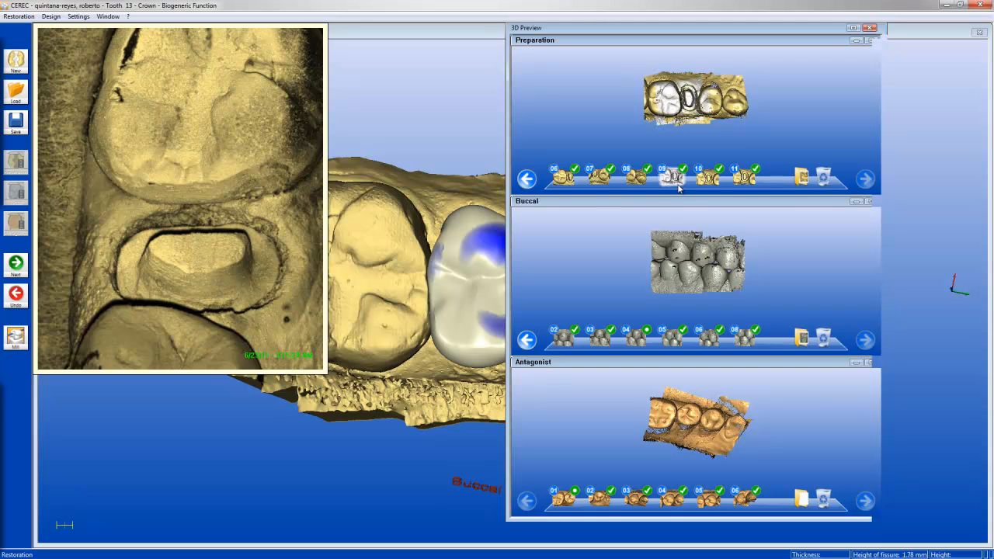
{"action": "mouse_move", "coordinate": [701, 184]}
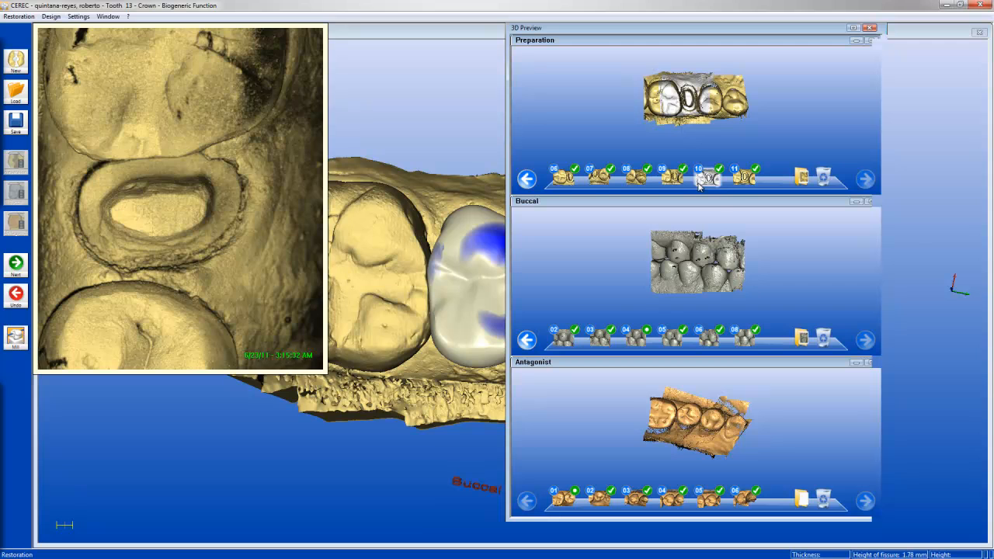
{"action": "mouse_move", "coordinate": [738, 185]}
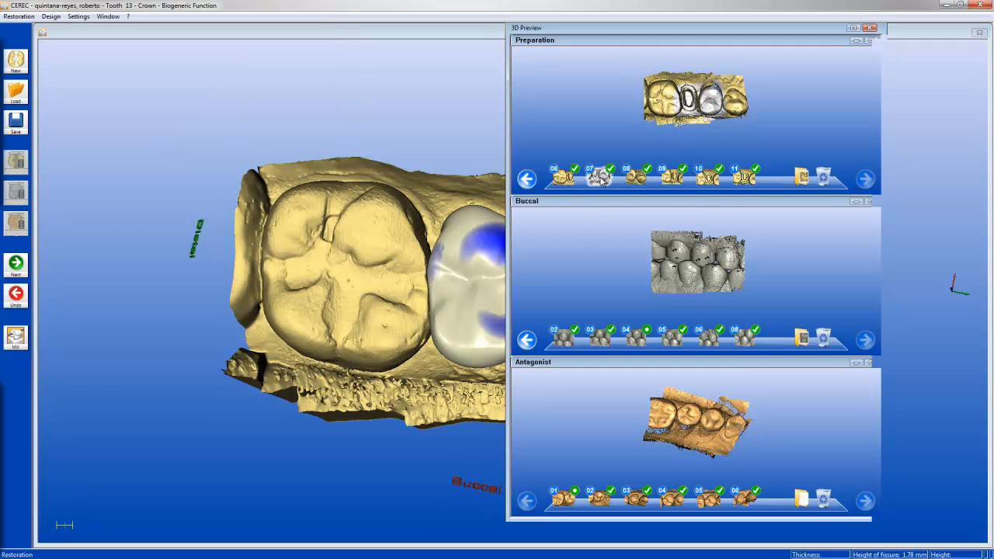
{"action": "mouse_move", "coordinate": [599, 180]}
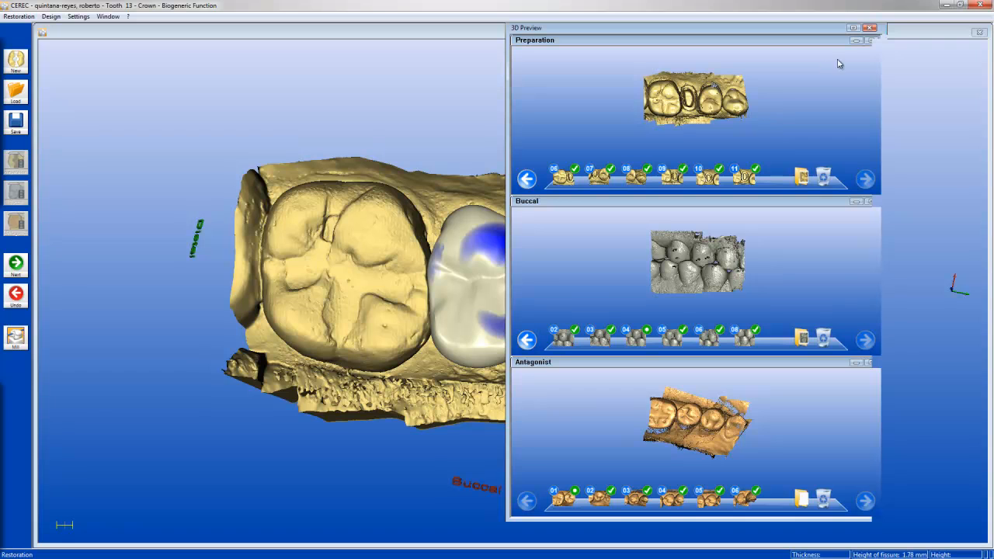
Close the 3D Preview and step the restoration back from the crown proposal to the Optical impression stage
{"action": "left_click", "coordinate": [870, 29]}
{"action": "left_click", "coordinate": [16, 293]}
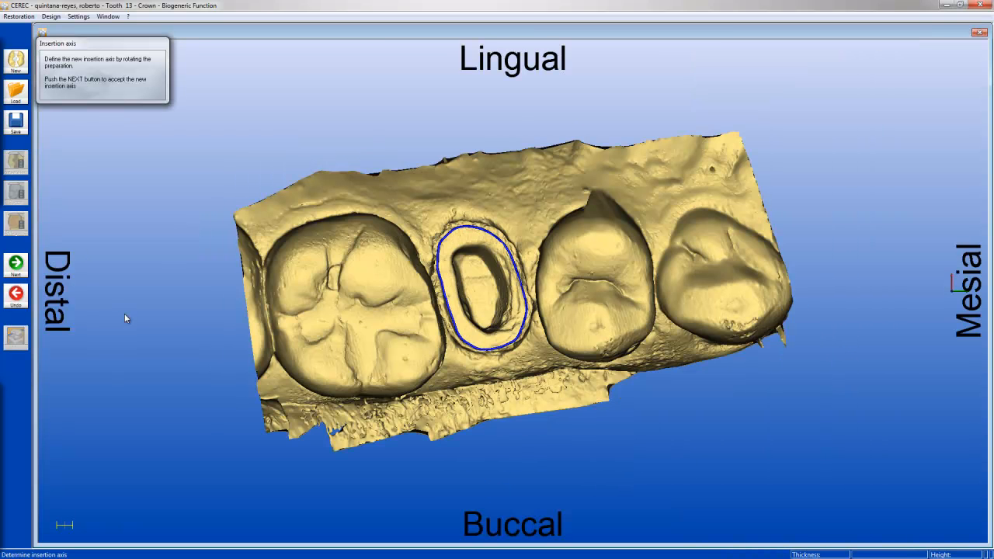
{"action": "left_click", "coordinate": [17, 295]}
{"action": "left_click", "coordinate": [17, 295]}
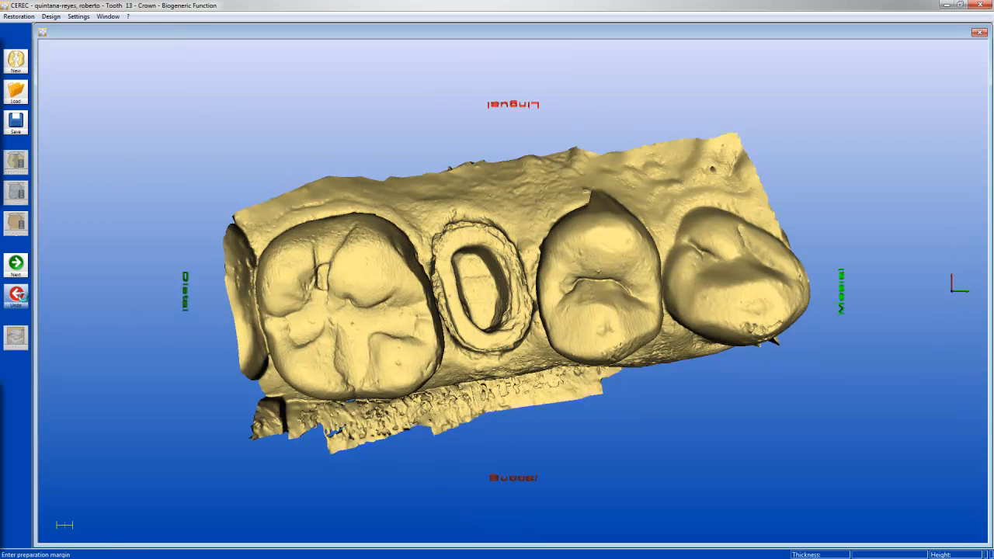
{"action": "left_click", "coordinate": [23, 299]}
{"action": "left_click", "coordinate": [23, 298]}
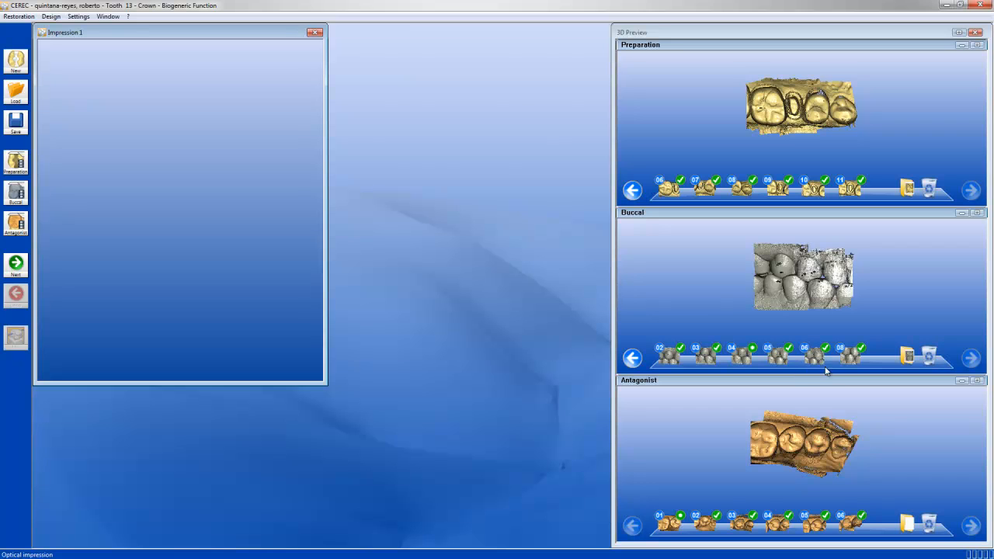
Remove buccal images 02, 06 and 08 from the Buccal model by moving them into its image folder
{"action": "left_click_drag", "start_coordinate": [814, 359], "coordinate": [908, 360]}
{"action": "left_click_drag", "start_coordinate": [669, 357], "coordinate": [910, 364]}
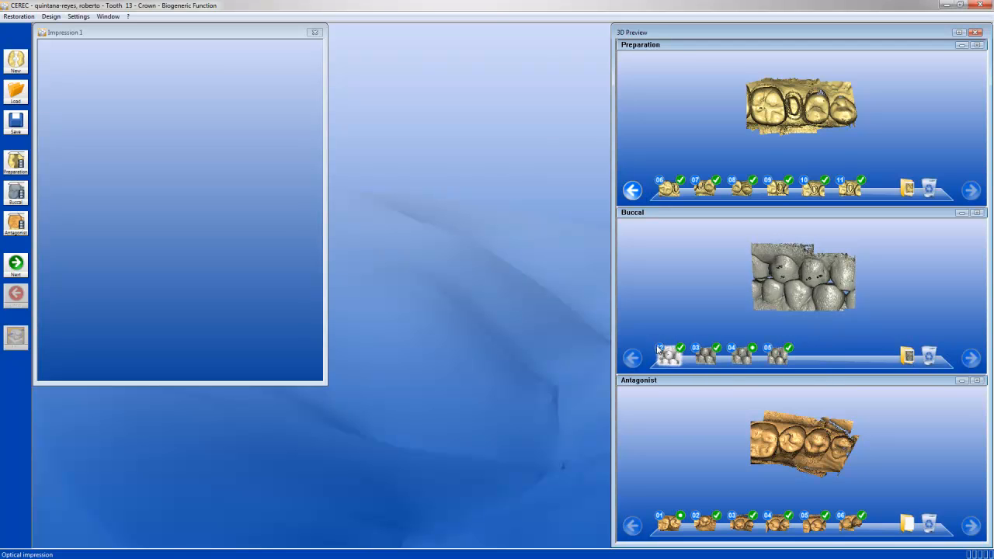
{"action": "left_click_drag", "start_coordinate": [667, 351], "coordinate": [907, 360]}
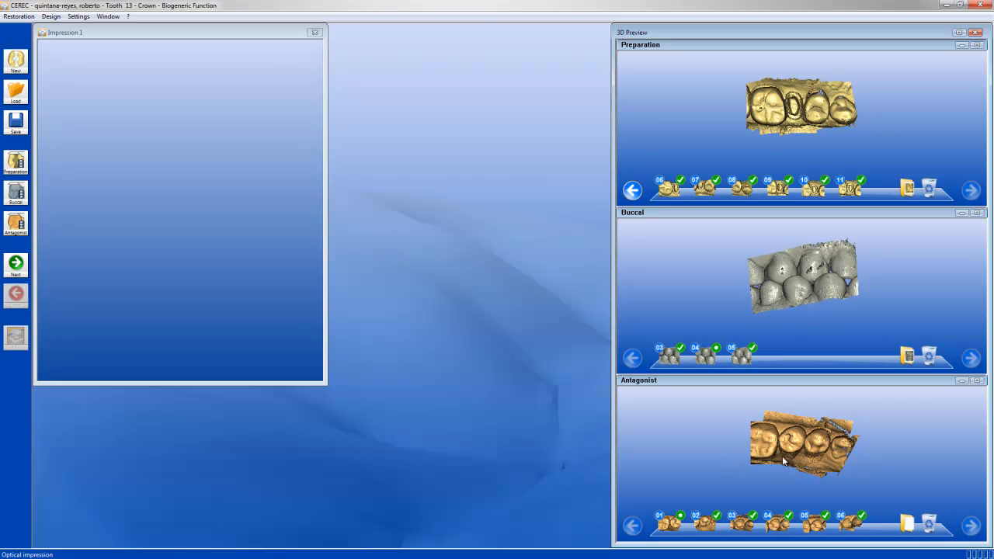
Collapse the Antagonist and Buccal previews and bring the earliest Preparation images, starting at 03, into the image row
{"action": "left_click_drag", "start_coordinate": [813, 443], "coordinate": [826, 428]}
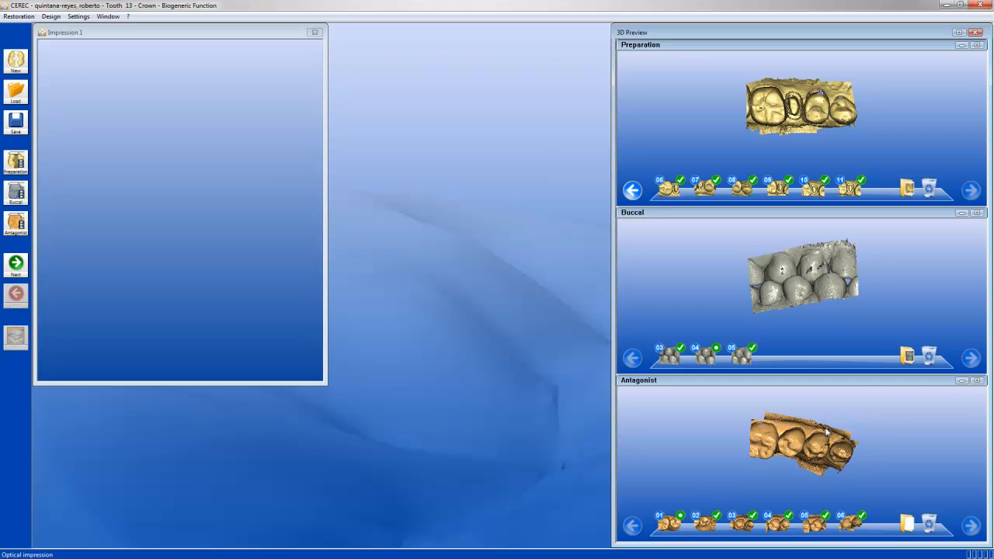
{"action": "left_click", "coordinate": [961, 380]}
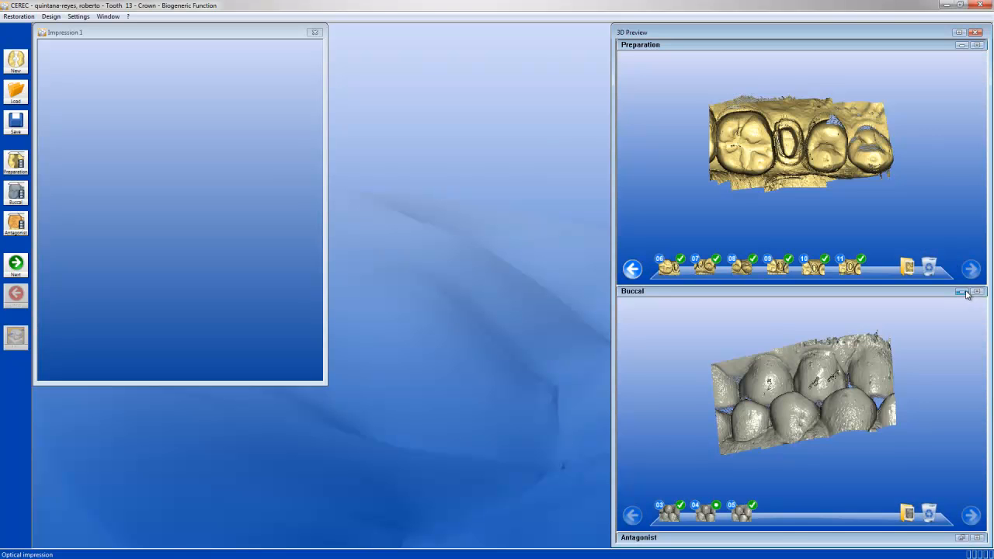
{"action": "left_click", "coordinate": [962, 291]}
{"action": "mouse_move", "coordinate": [805, 282]}
{"action": "left_mouse_down"}
{"action": "mouse_move", "coordinate": [805, 247]}
{"action": "mouse_move", "coordinate": [815, 250]}
{"action": "mouse_move", "coordinate": [803, 266]}
{"action": "left_mouse_up"}
{"action": "left_click", "coordinate": [632, 505]}
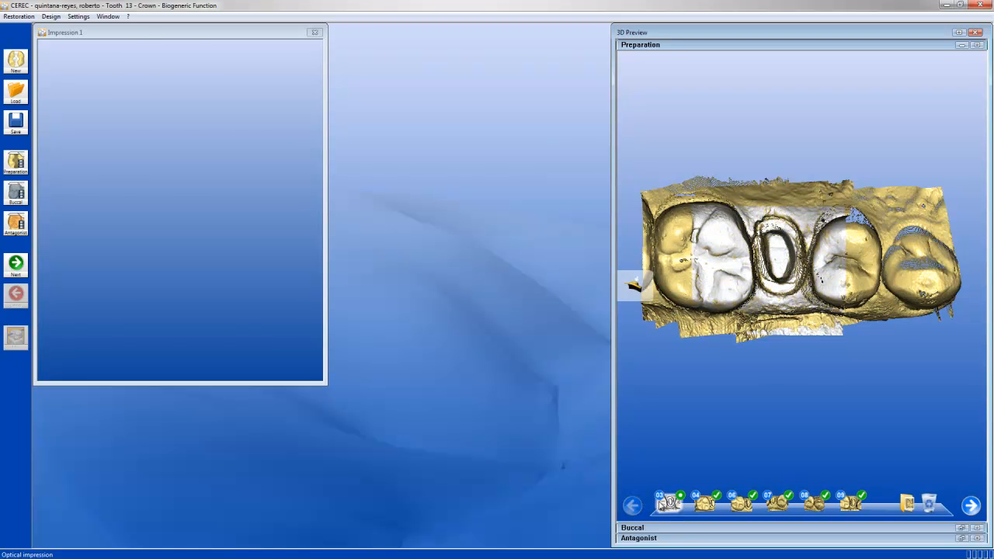
Check Preparation images 03 and 04, and move images 06 and 07 into the Preparation image folder
{"action": "left_click", "coordinate": [661, 503]}
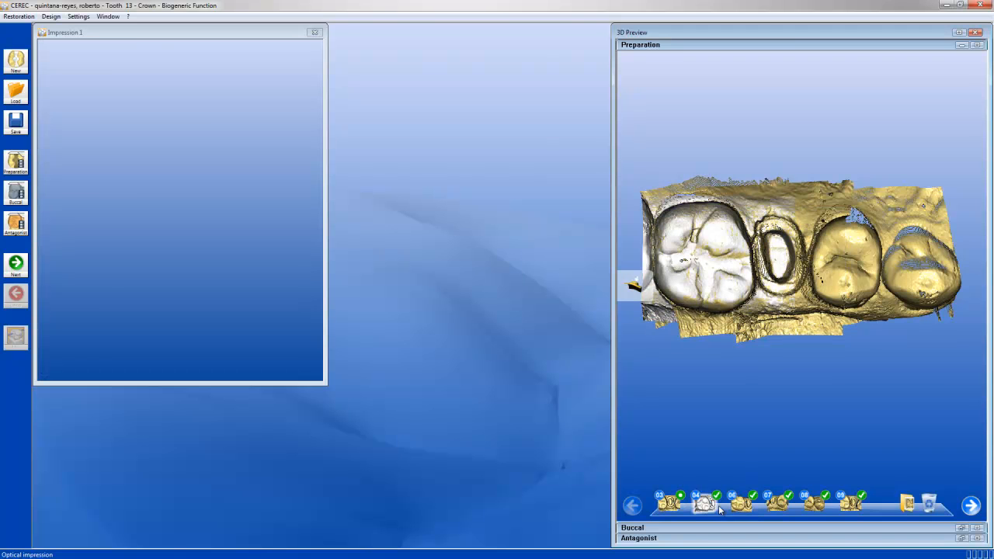
{"action": "mouse_move", "coordinate": [708, 507]}
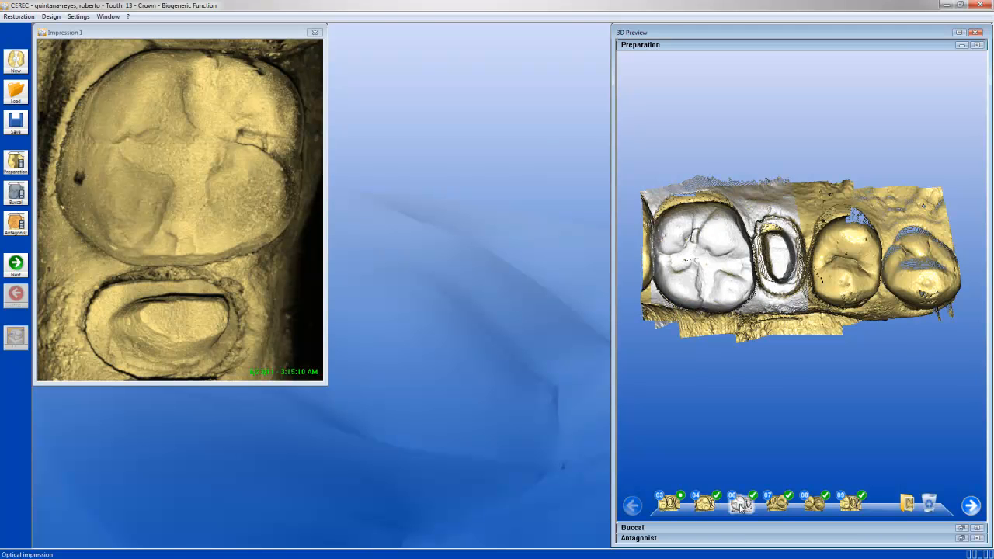
{"action": "left_click_drag", "start_coordinate": [741, 507], "coordinate": [903, 505]}
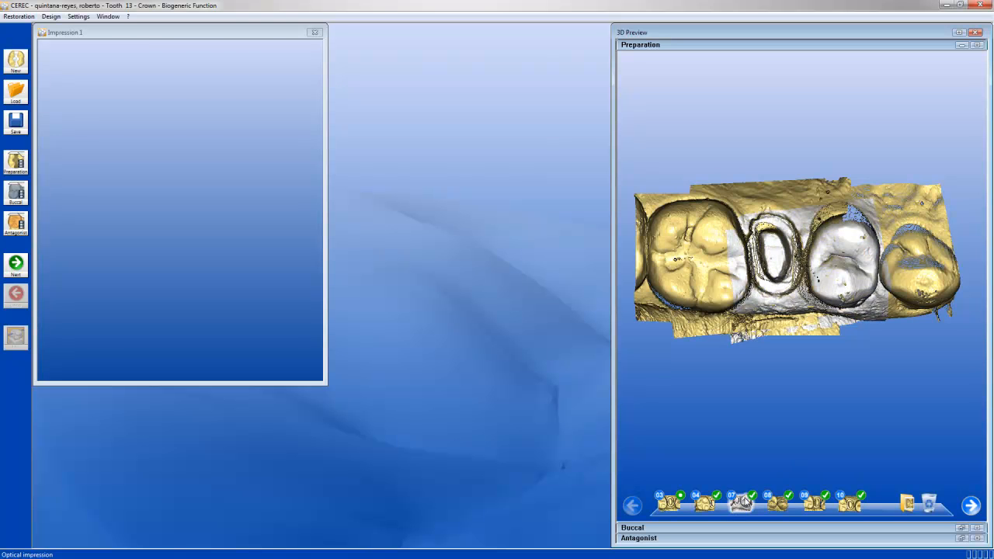
{"action": "mouse_move", "coordinate": [742, 503]}
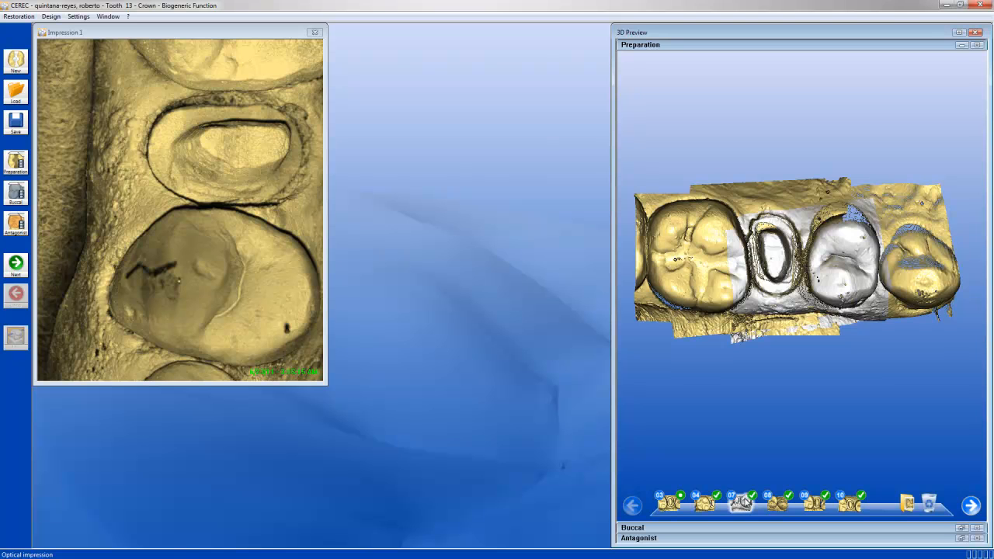
{"action": "left_click_drag", "start_coordinate": [742, 503], "coordinate": [905, 508]}
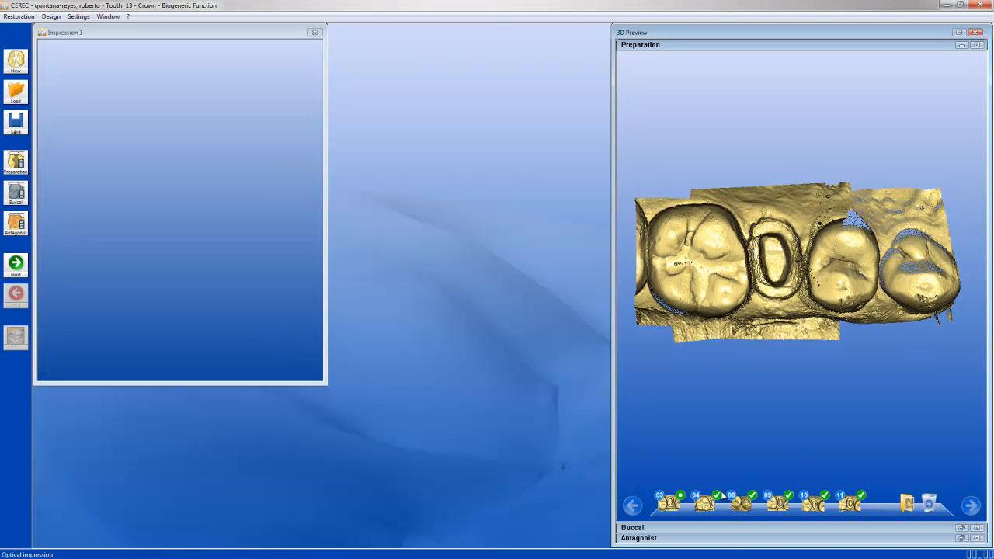
Check Preparation images 08, 09 and 10, and move image 11 into the Preparation image folder
{"action": "left_click", "coordinate": [736, 503]}
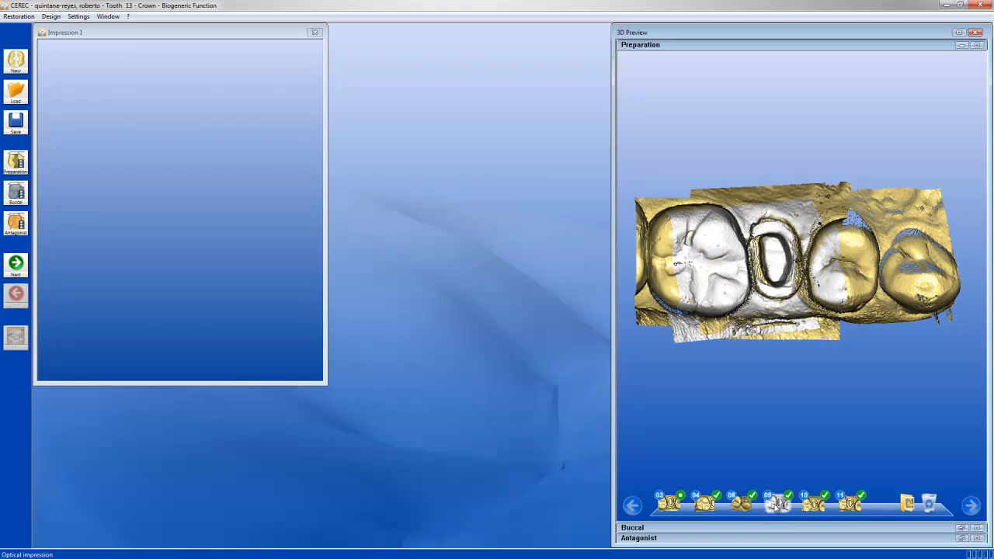
{"action": "left_click", "coordinate": [775, 508]}
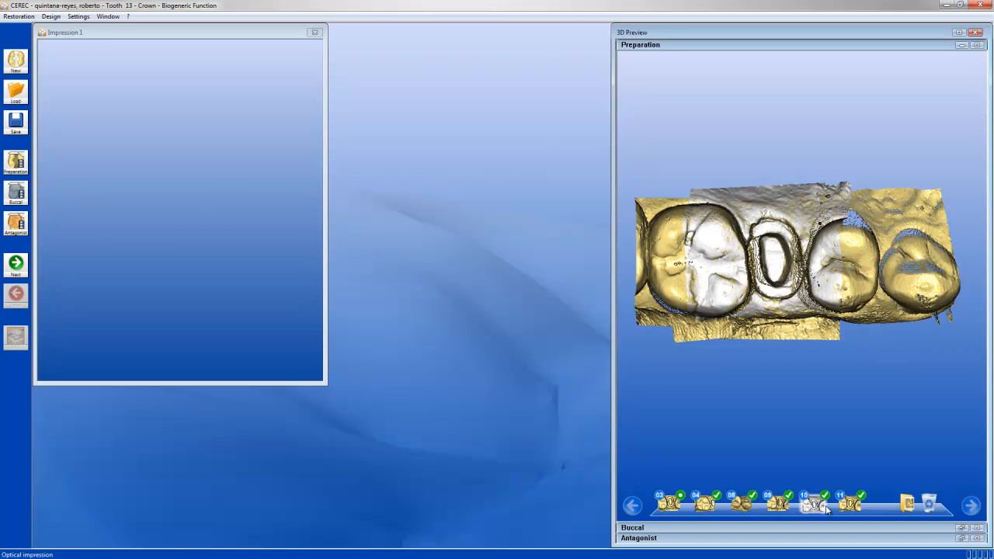
{"action": "left_click", "coordinate": [815, 507]}
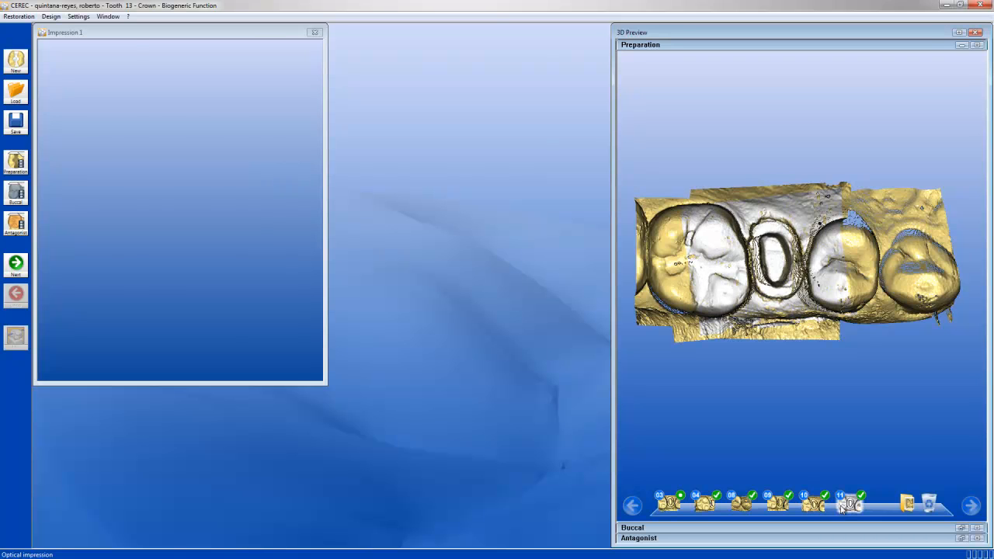
{"action": "mouse_move", "coordinate": [841, 508]}
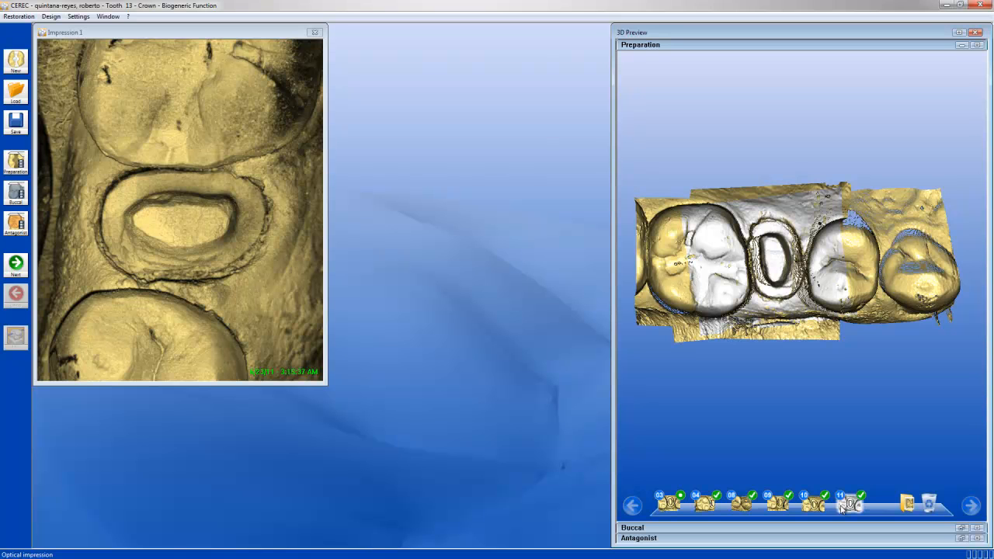
{"action": "left_click_drag", "start_coordinate": [842, 508], "coordinate": [899, 506]}
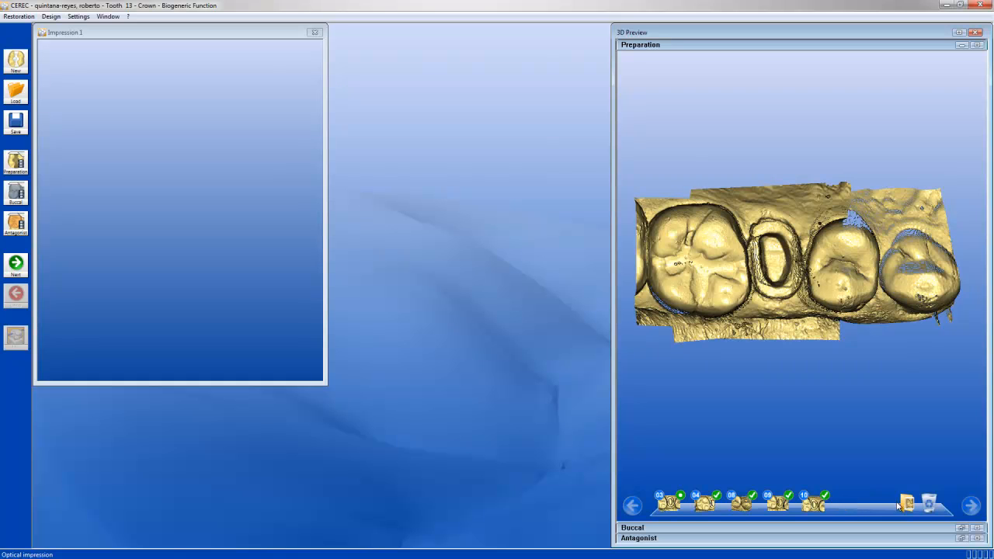
Inspect the Preparation model from several angles and advance the restoration to the Manual correlation stage
{"action": "left_click_drag", "start_coordinate": [830, 346], "coordinate": [800, 332]}
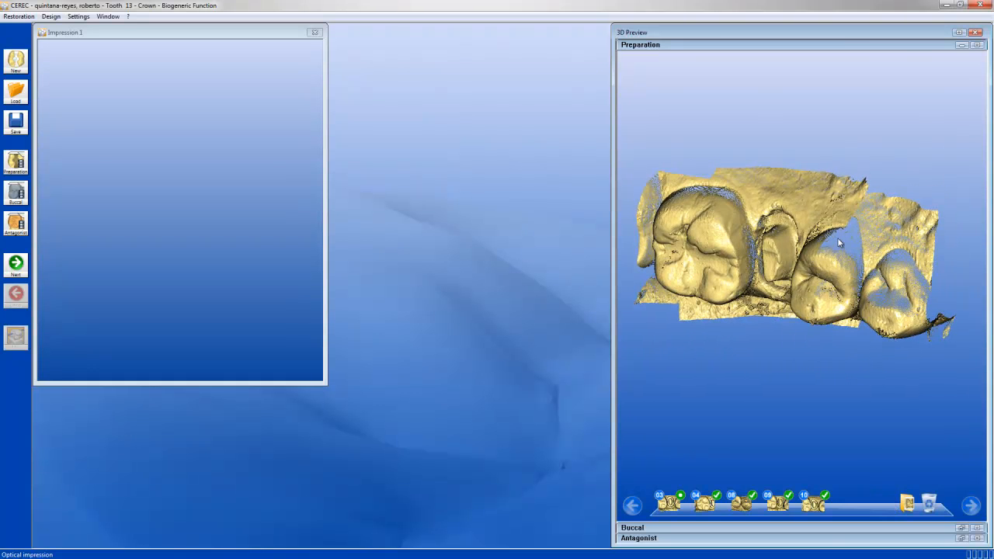
{"action": "mouse_move", "coordinate": [827, 283]}
{"action": "left_mouse_down"}
{"action": "mouse_move", "coordinate": [854, 259]}
{"action": "mouse_move", "coordinate": [817, 286]}
{"action": "left_mouse_up"}
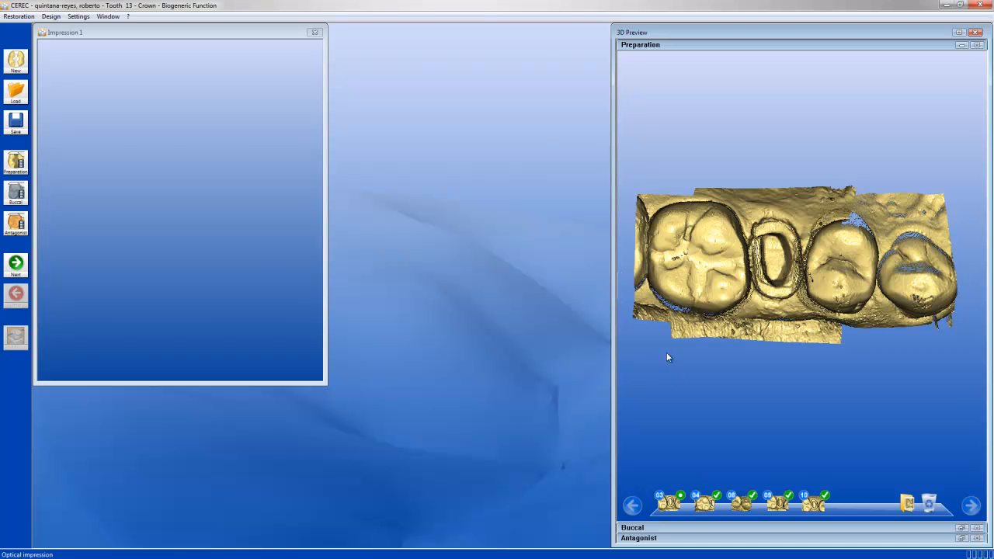
{"action": "left_click", "coordinate": [15, 264]}
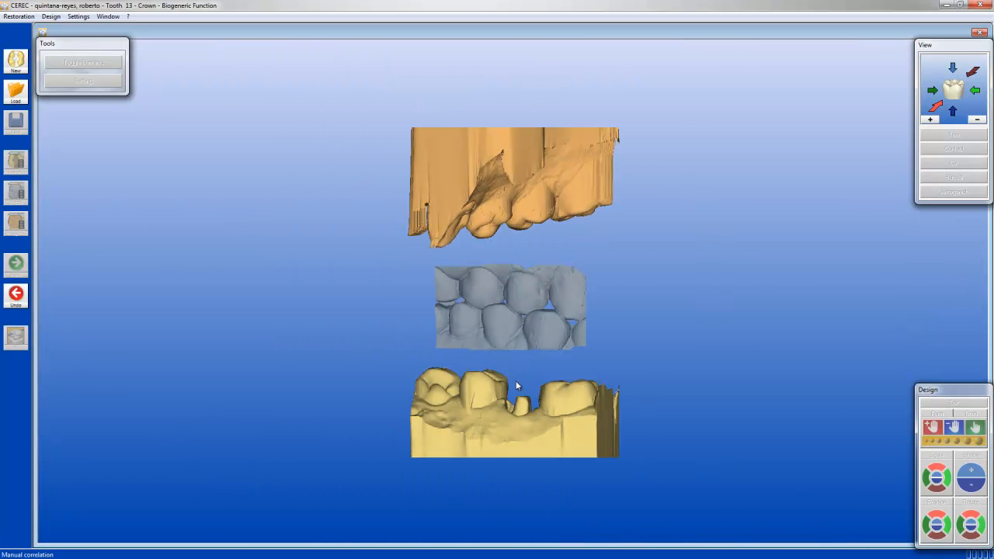
Turn the preparation model to its buccal side and place the buccal scan over its matching teeth
{"action": "left_click_drag", "start_coordinate": [564, 426], "coordinate": [388, 413]}
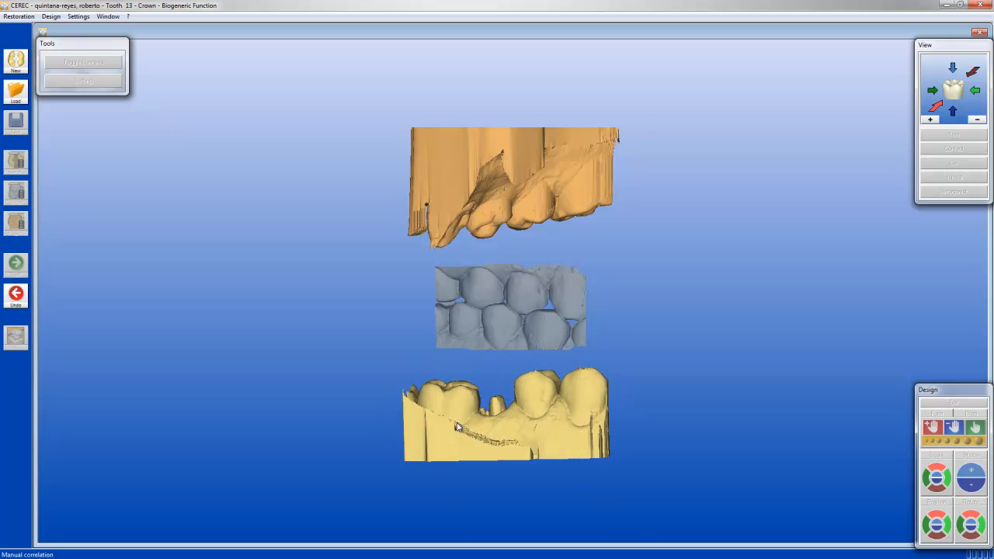
{"action": "left_click_drag", "start_coordinate": [504, 358], "coordinate": [541, 400]}
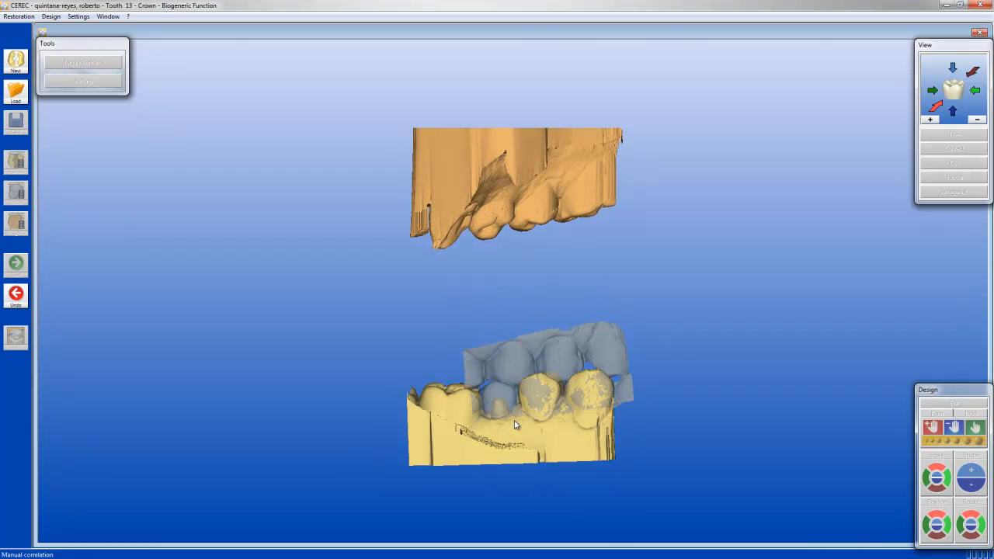
{"action": "scroll", "coordinate": [514, 411], "scroll_direction": "up", "scroll_amount": 2}
{"action": "right_click_drag", "start_coordinate": [514, 411], "coordinate": [516, 350]}
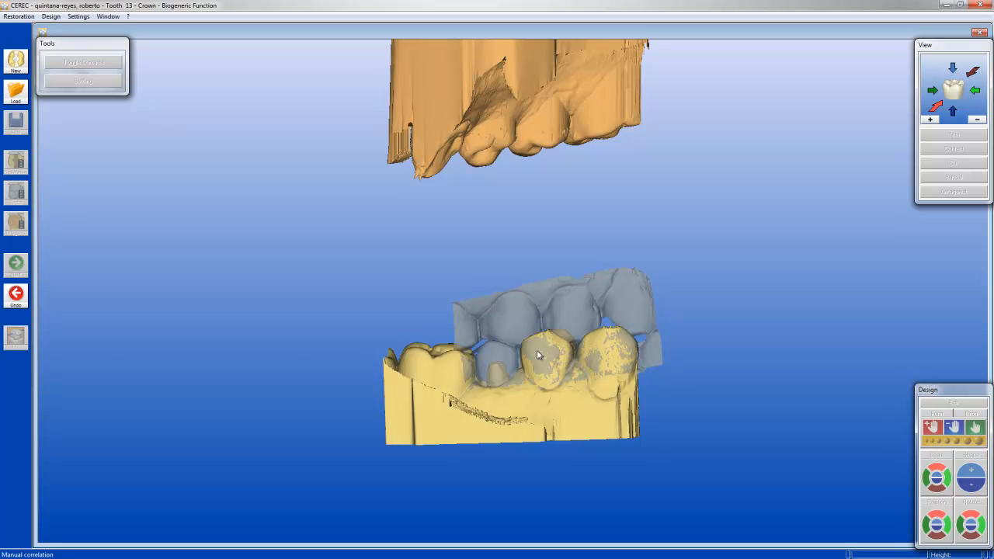
Rotate the antagonist model so that its buccal side faces the viewer above the buccal scan
{"action": "left_click_drag", "start_coordinate": [434, 132], "coordinate": [553, 105]}
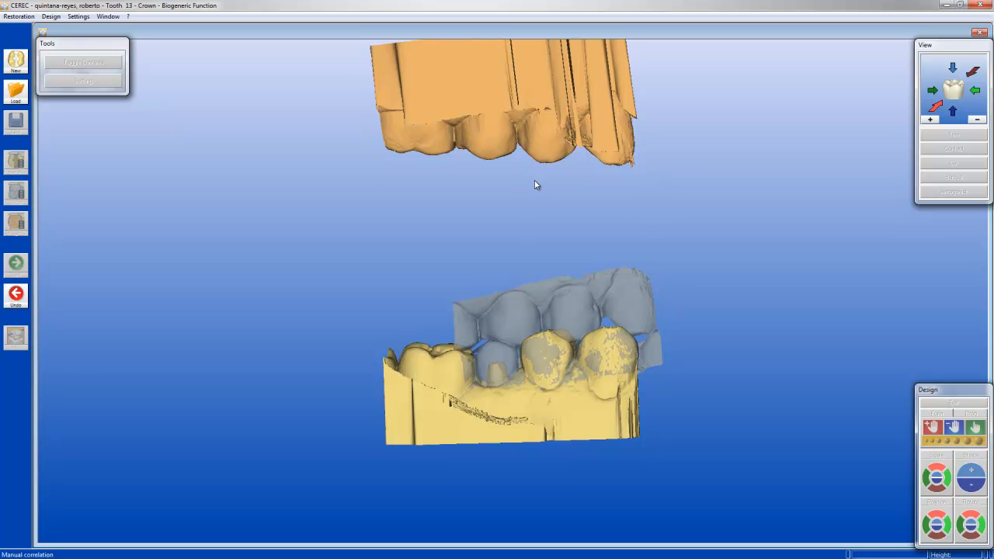
{"action": "scroll", "coordinate": [534, 180], "scroll_direction": "down", "scroll_amount": 4}
{"action": "scroll", "coordinate": [505, 196], "scroll_direction": "up", "scroll_amount": 3}
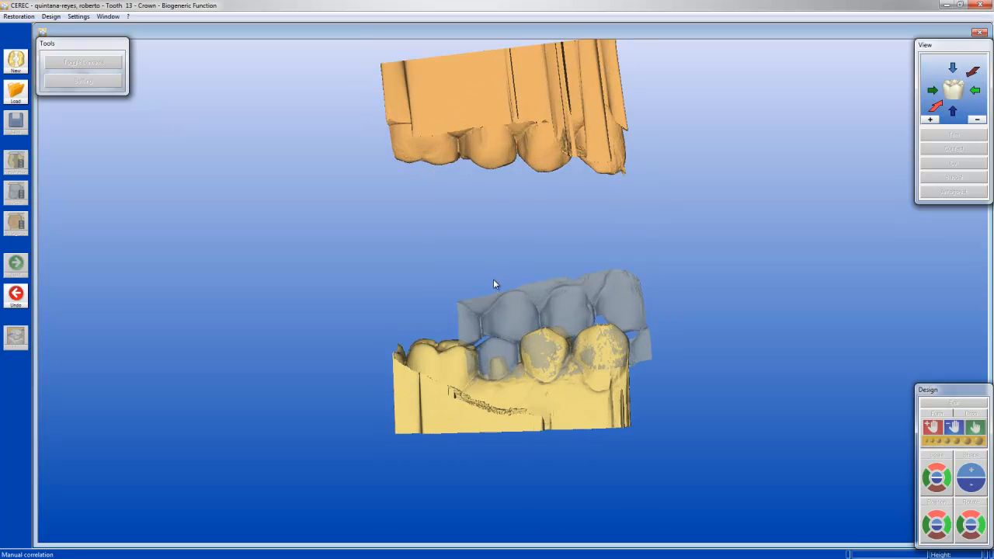
{"action": "right_click_drag", "start_coordinate": [498, 218], "coordinate": [498, 280]}
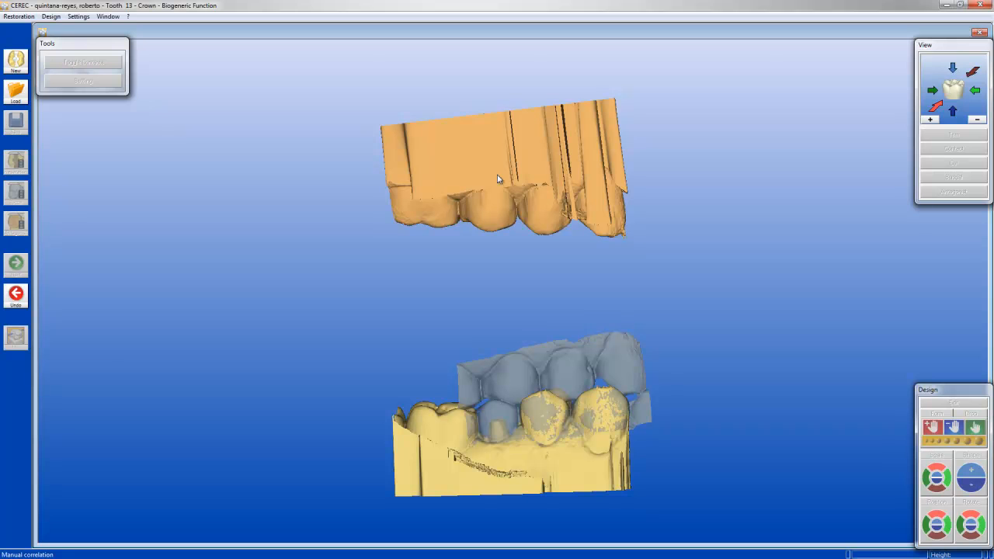
Place the antagonist model over its matching teeth in the buccal scan, inspect the alignment, and accept the manual correlation
{"action": "left_click_drag", "start_coordinate": [497, 360], "coordinate": [453, 194]}
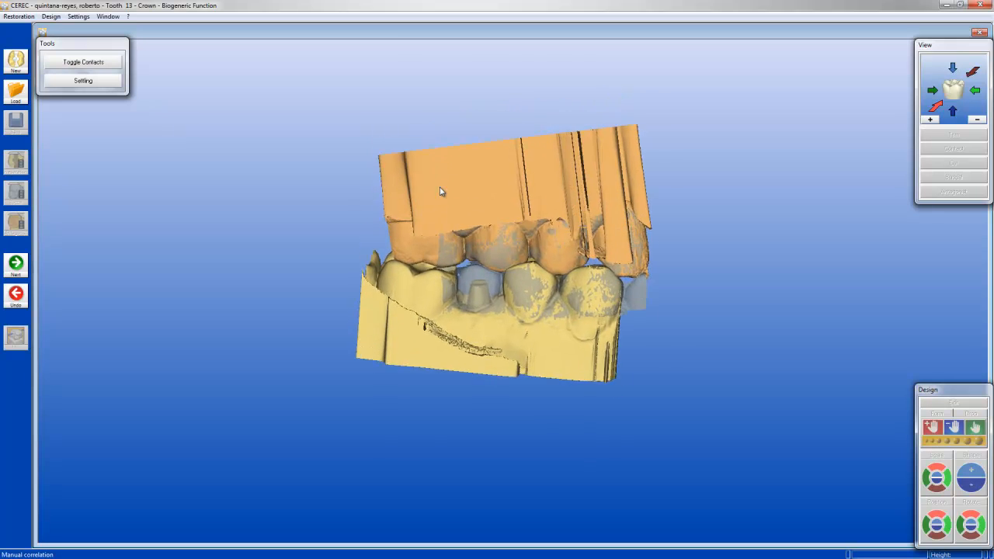
{"action": "left_click_drag", "start_coordinate": [524, 312], "coordinate": [471, 327]}
{"action": "scroll", "coordinate": [521, 352], "scroll_direction": "up", "scroll_amount": 3}
{"action": "scroll", "coordinate": [520, 352], "scroll_direction": "up", "scroll_amount": 2}
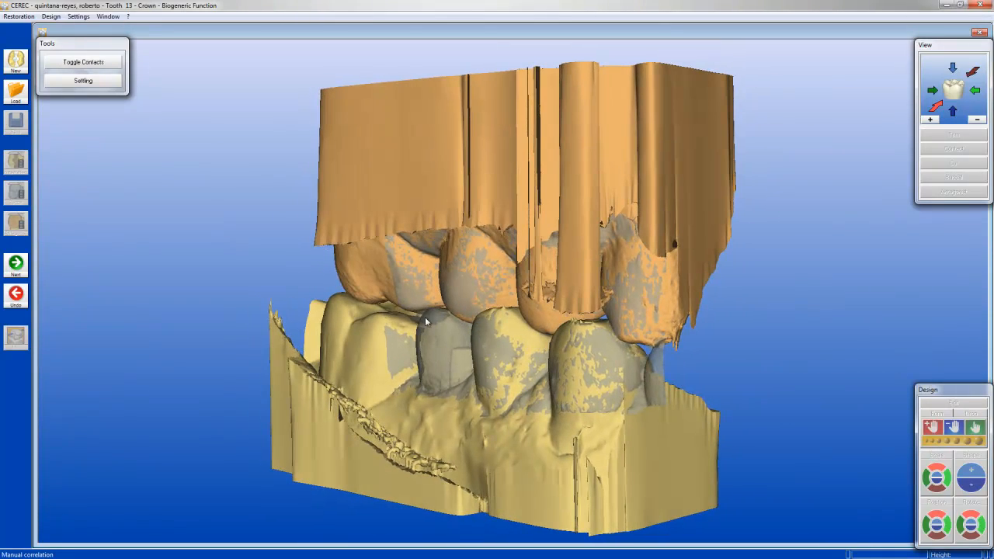
{"action": "left_click", "coordinate": [16, 264]}
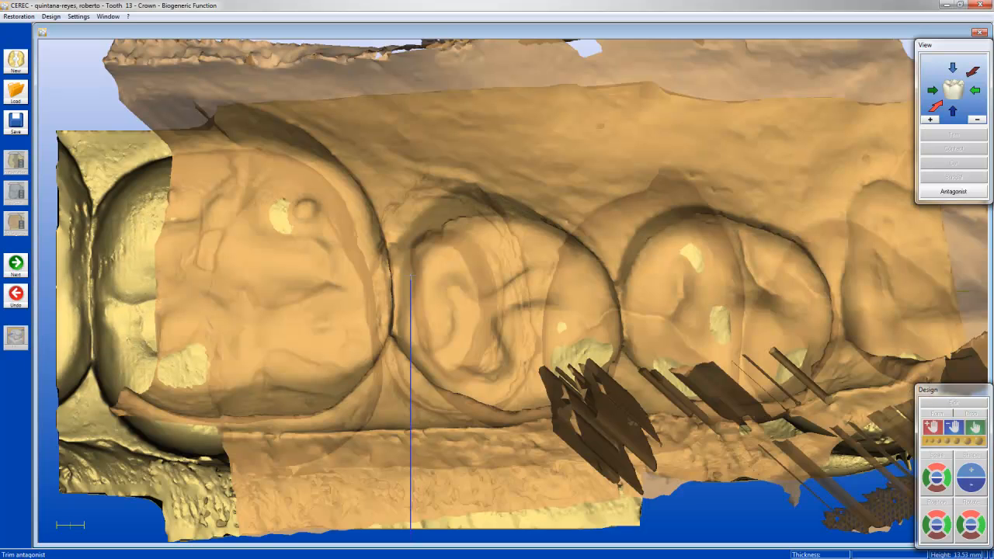
Leave the antagonist untrimmed and trace a closed preparation margin around the prepared tooth 13
{"action": "left_click", "coordinate": [18, 263]}
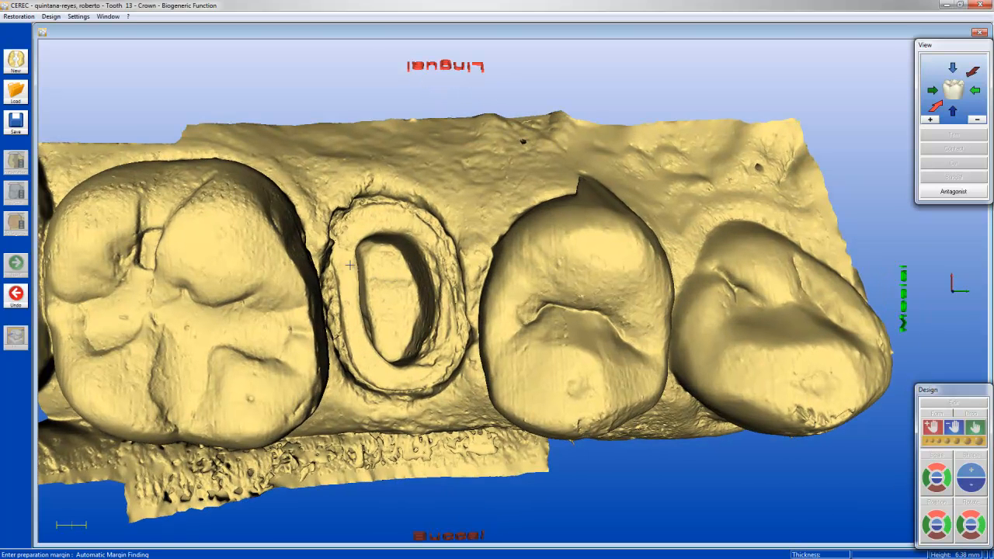
{"action": "left_click", "coordinate": [352, 360]}
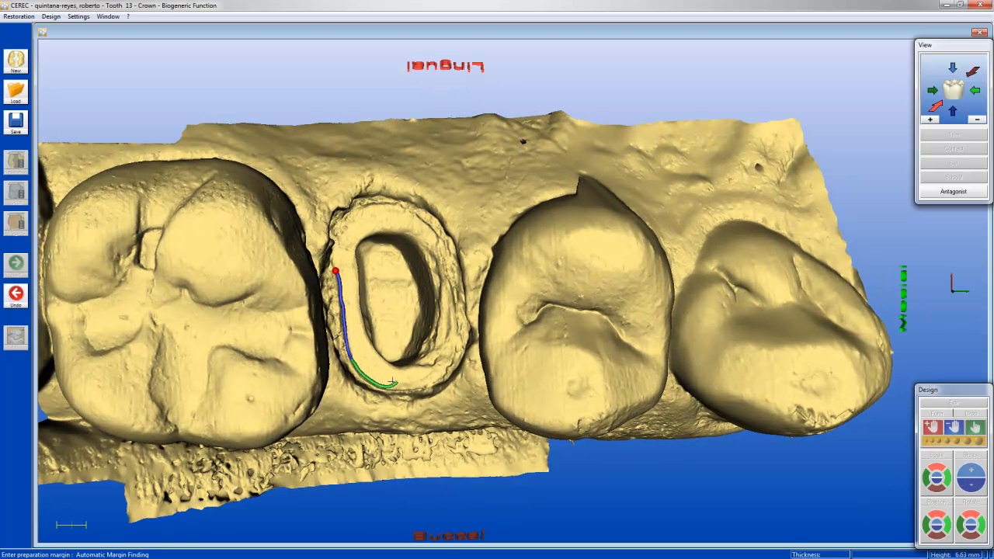
{"action": "left_click", "coordinate": [415, 386]}
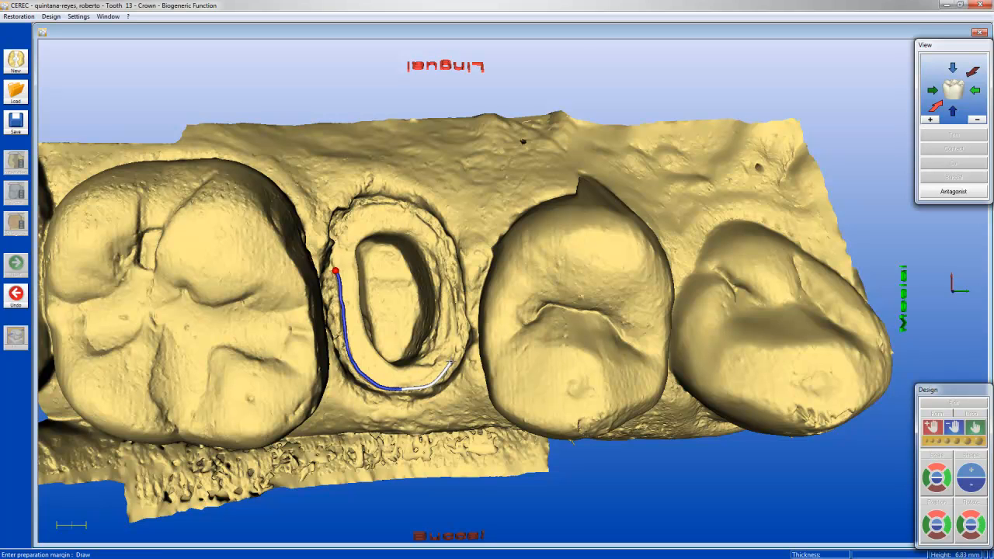
{"action": "left_click", "coordinate": [449, 270]}
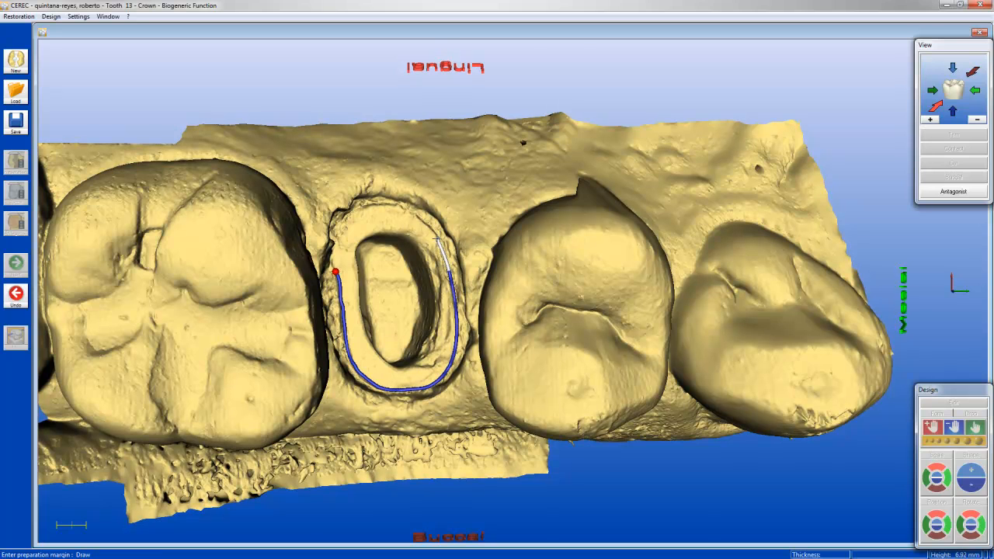
{"action": "left_click", "coordinate": [409, 207]}
{"action": "left_click", "coordinate": [368, 208]}
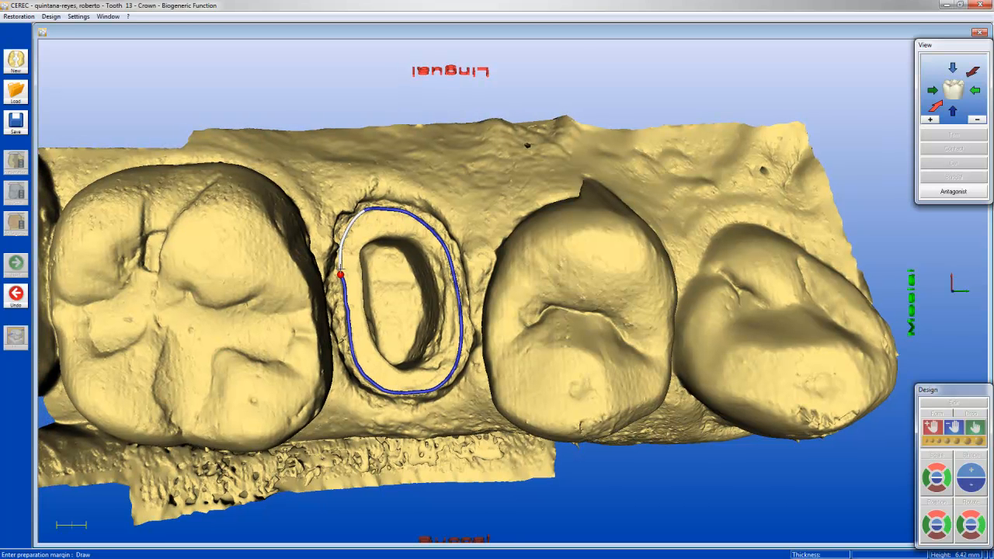
{"action": "left_click", "coordinate": [340, 275]}
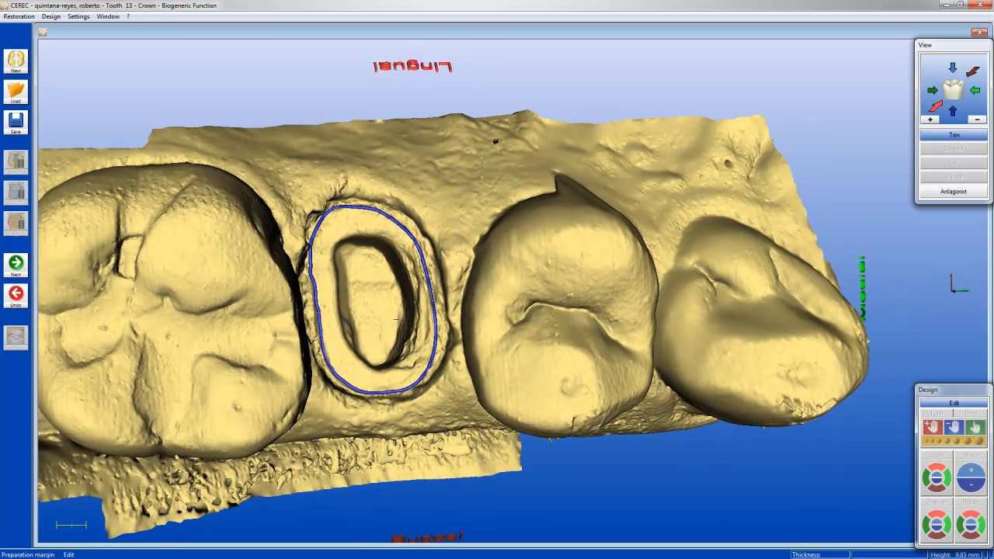
Lower the occlusal offset in the restoration parameters and accept them
{"action": "left_click", "coordinate": [81, 17]}
{"action": "left_click", "coordinate": [98, 28]}
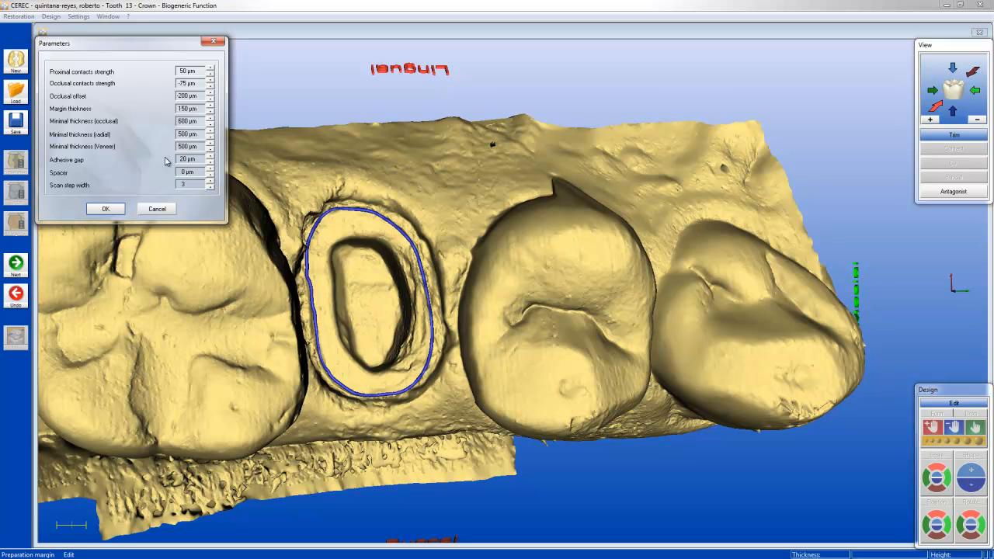
{"action": "left_click", "coordinate": [209, 99]}
{"action": "left_click", "coordinate": [106, 208]}
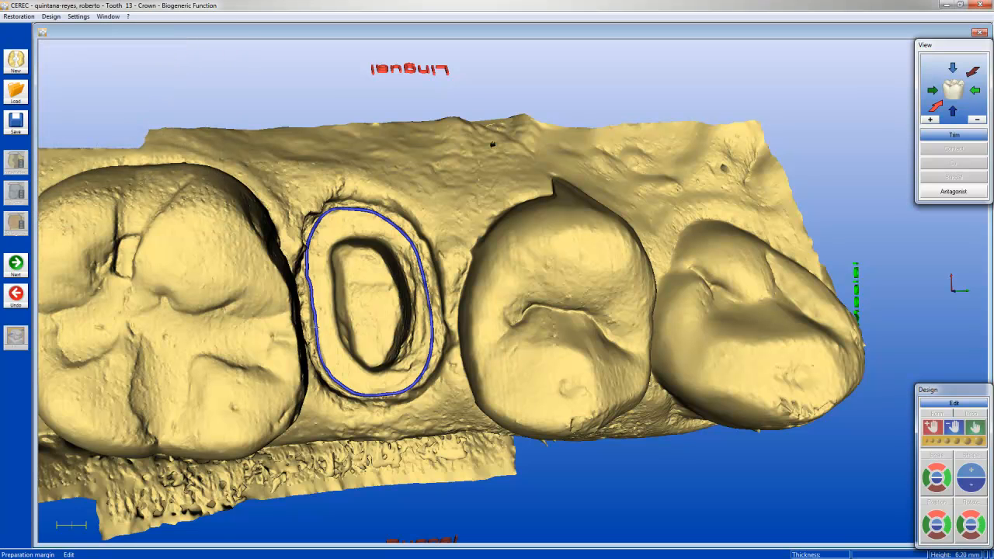
Accept the margin, define the insertion axis by slightly rotating the preparation, and generate the crown proposal
{"action": "left_click", "coordinate": [16, 264]}
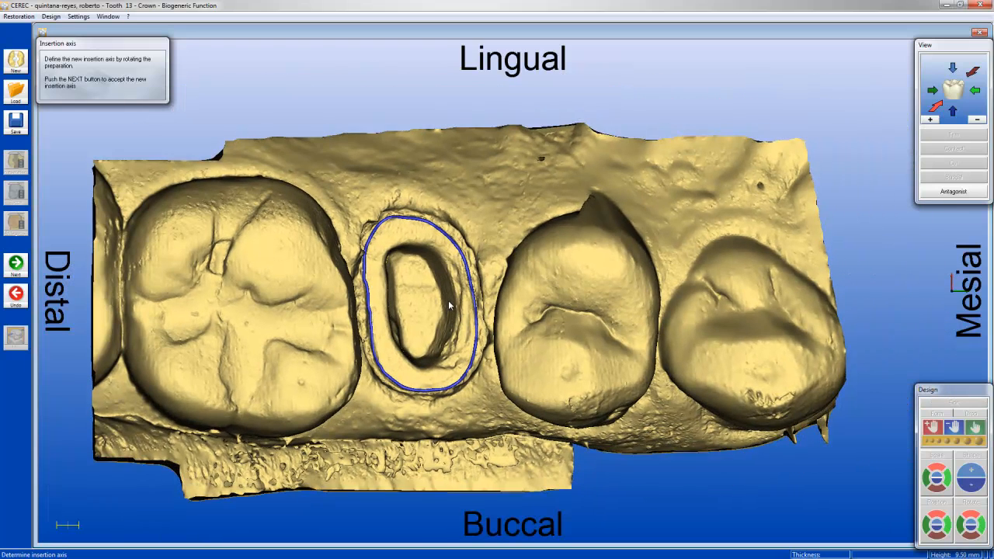
{"action": "left_click_drag", "start_coordinate": [660, 328], "coordinate": [667, 318]}
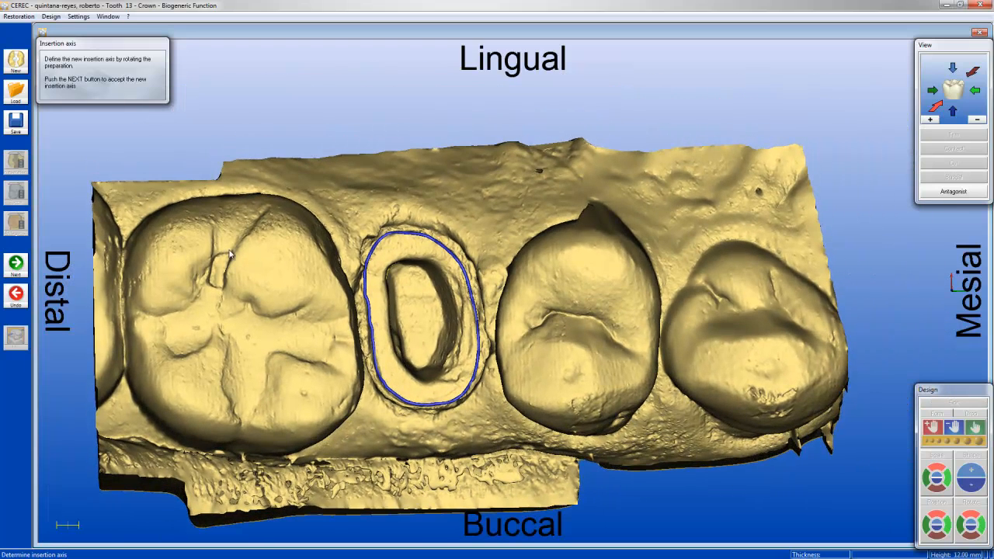
{"action": "left_click_drag", "start_coordinate": [546, 357], "coordinate": [532, 350]}
{"action": "left_click", "coordinate": [16, 264]}
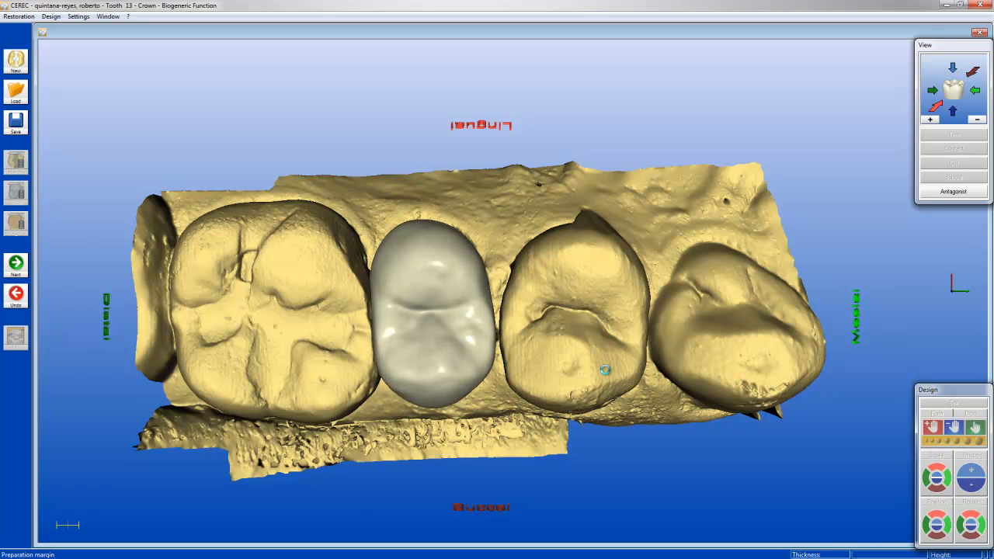
Bring the Design tools closer to the model and reposition the crown occlusally and toward mesial
{"action": "left_click_drag", "start_coordinate": [534, 374], "coordinate": [568, 408]}
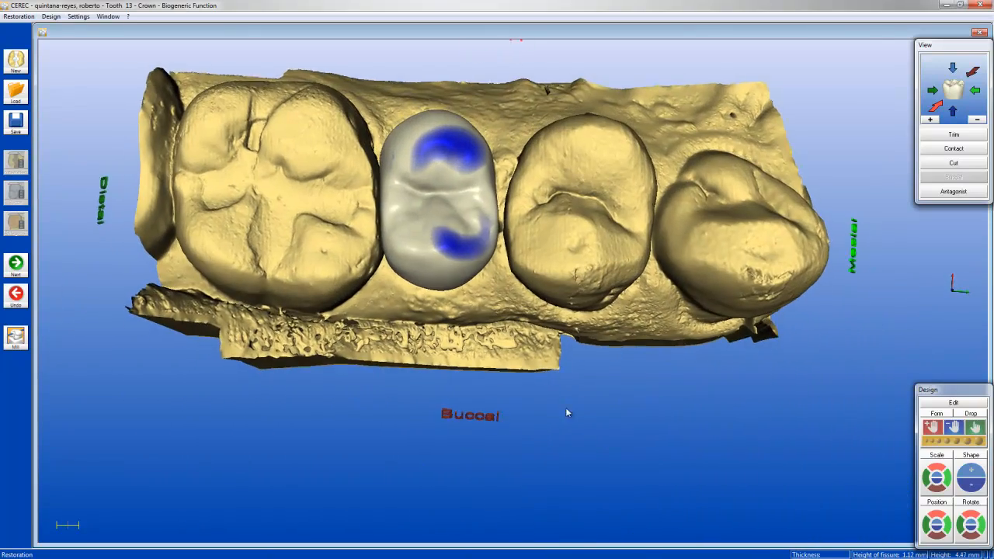
{"action": "left_click_drag", "start_coordinate": [936, 390], "coordinate": [799, 309]}
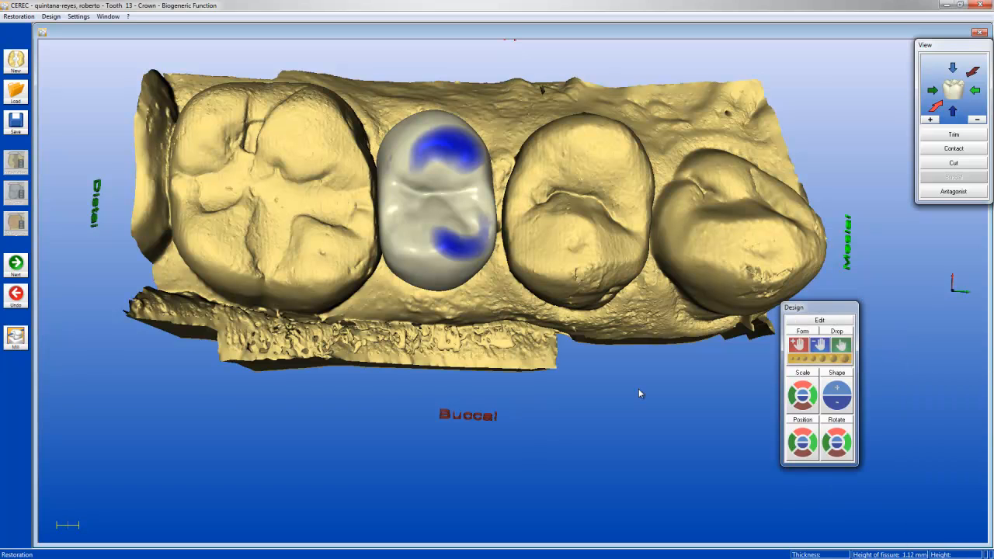
{"action": "left_click", "coordinate": [802, 442]}
{"action": "left_click", "coordinate": [802, 444]}
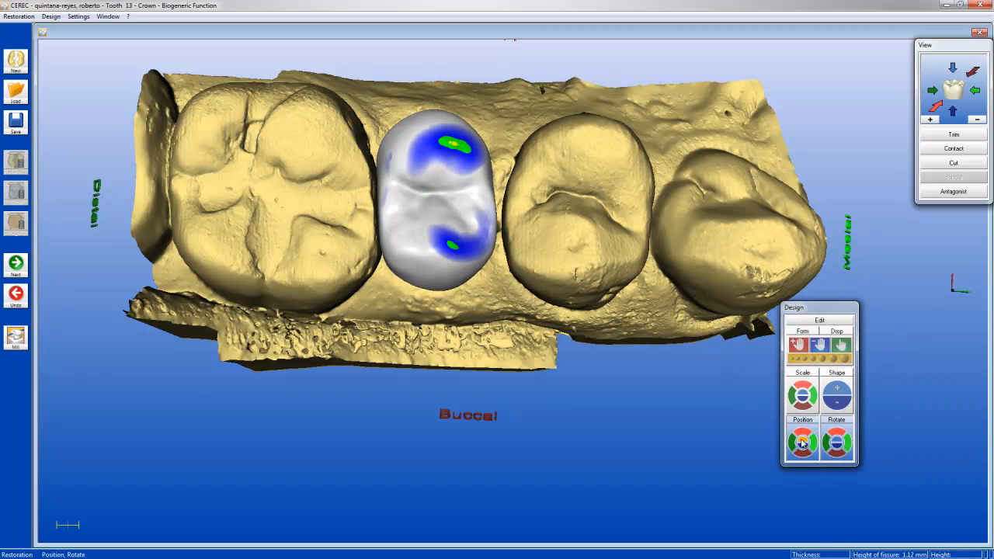
{"action": "left_click", "coordinate": [814, 448]}
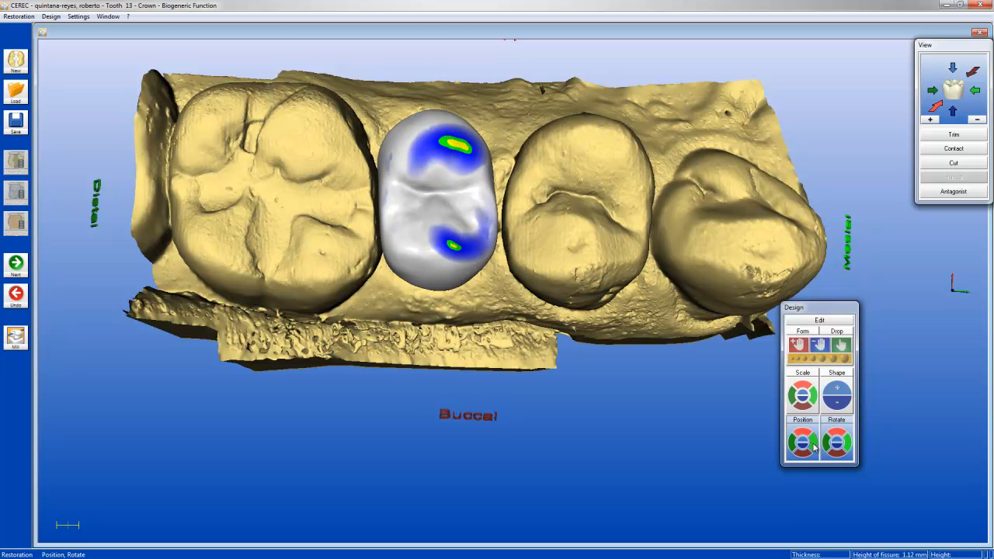
{"action": "left_click", "coordinate": [813, 448]}
{"action": "left_click", "coordinate": [814, 448]}
Tilt the crown distally and shift it toward the distal neighbour to balance the proximal spaces
{"action": "left_click_drag", "start_coordinate": [587, 332], "coordinate": [584, 259]}
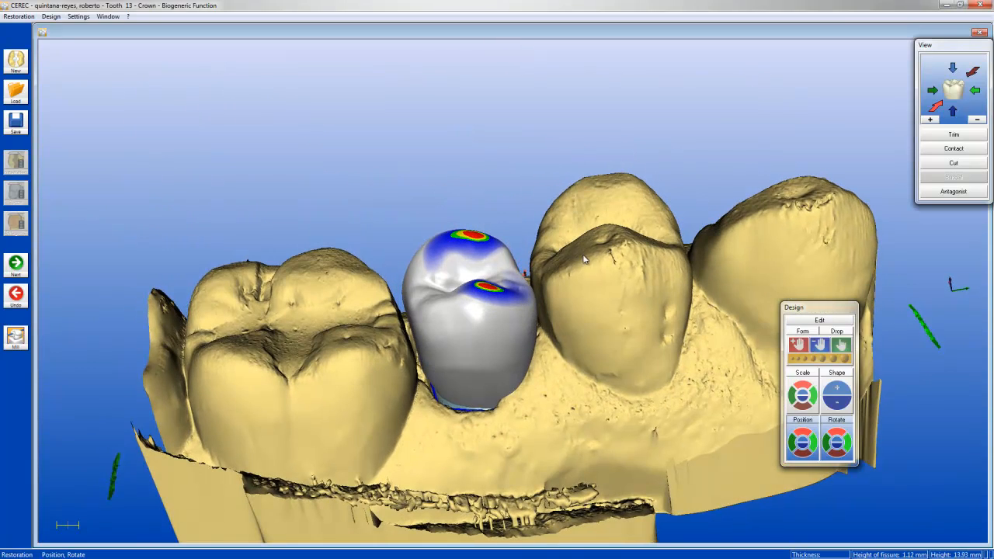
{"action": "left_click", "coordinate": [826, 444]}
{"action": "left_click", "coordinate": [826, 443]}
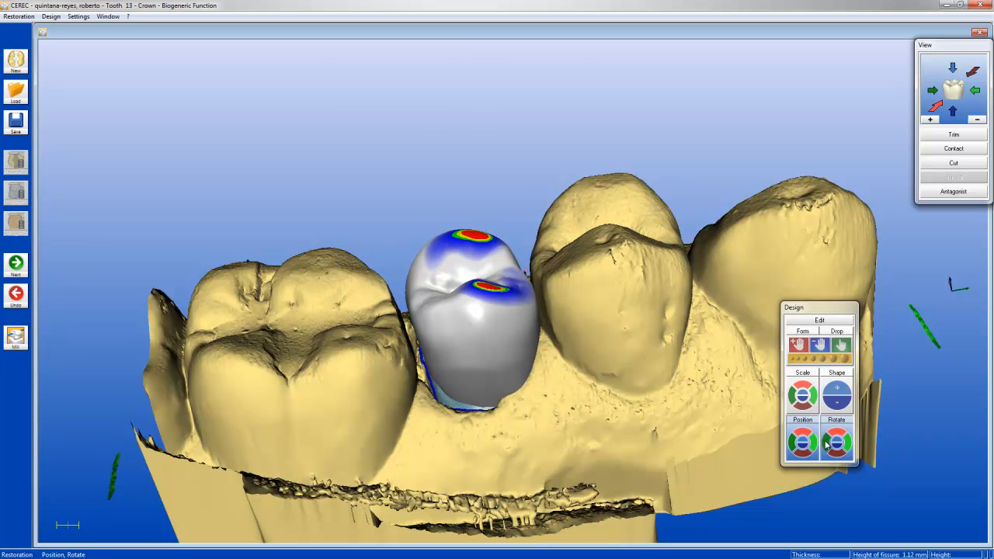
{"action": "left_click", "coordinate": [793, 444]}
{"action": "left_click", "coordinate": [793, 444]}
{"action": "left_click", "coordinate": [793, 445]}
{"action": "left_click_drag", "start_coordinate": [600, 342], "coordinate": [595, 413]}
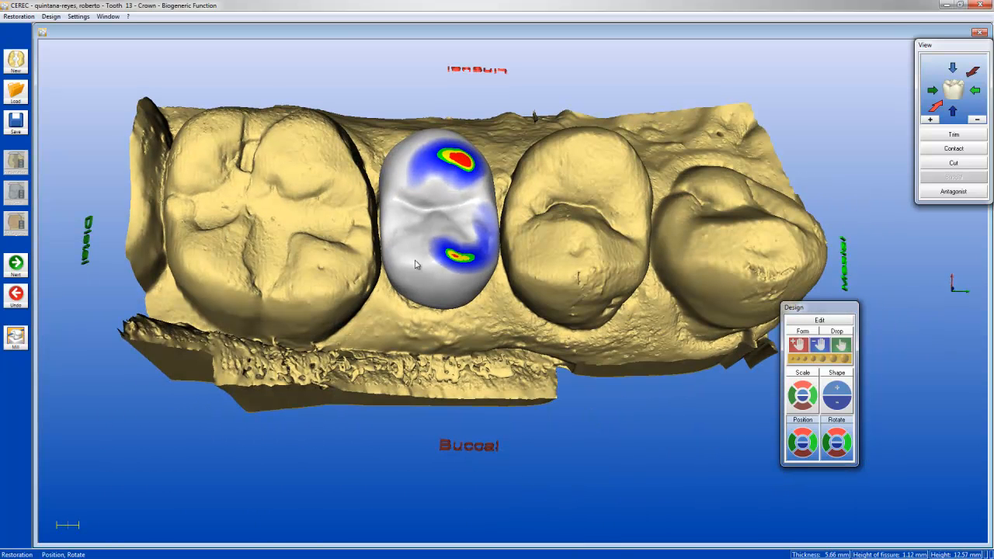
Scale the crown vertically at its central fissure to a fissure height of 1.51 mm
{"action": "left_click", "coordinate": [797, 377]}
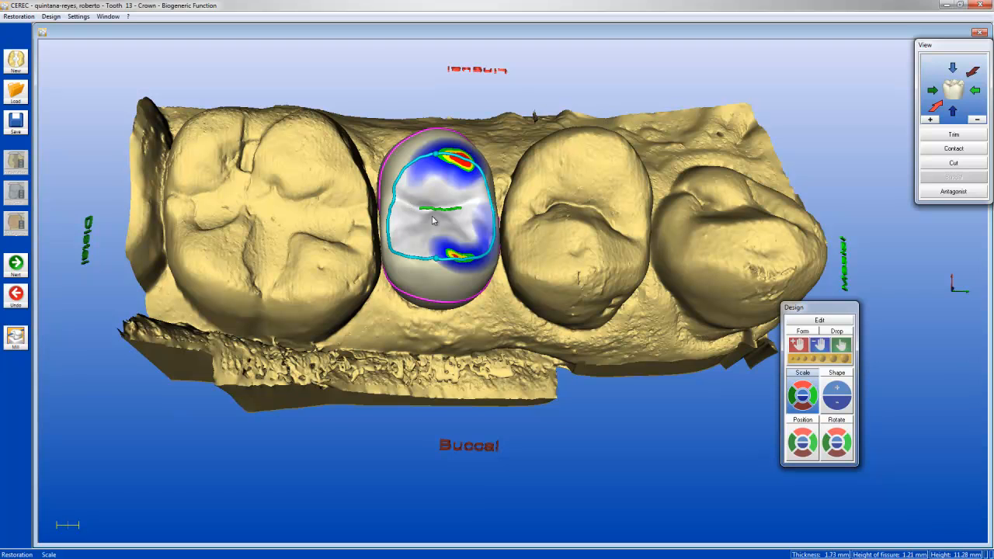
{"action": "left_click", "coordinate": [804, 396]}
{"action": "left_click", "coordinate": [803, 396]}
{"action": "middle_click_drag", "start_coordinate": [728, 395], "coordinate": [698, 351]}
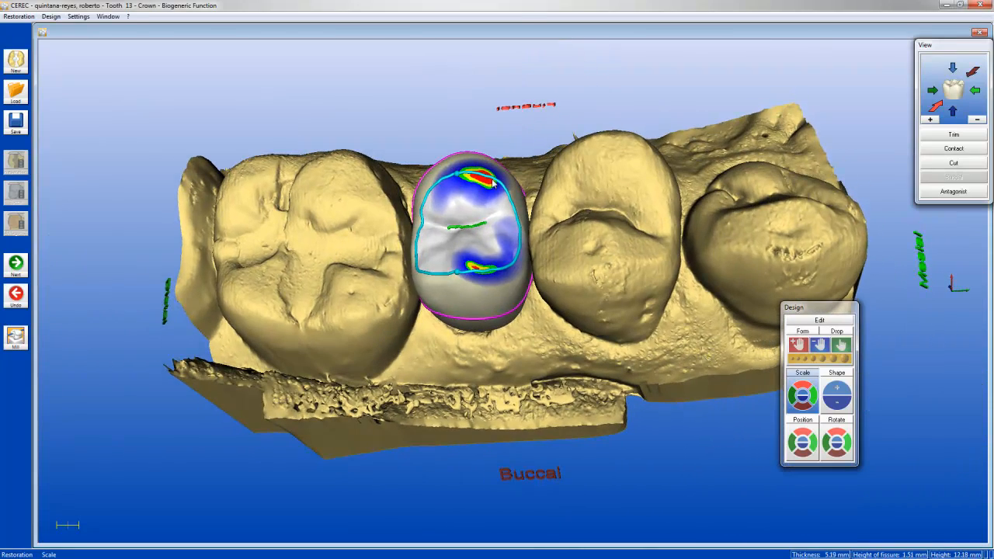
Apply Cusp Settling to the crown against the antagonist and check the occlusal contacts
{"action": "left_click", "coordinate": [971, 192]}
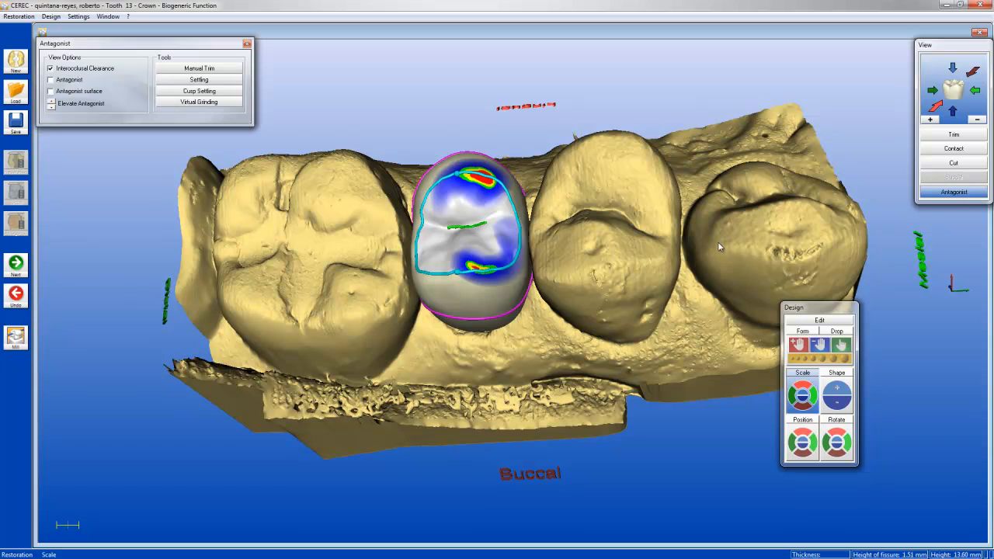
{"action": "left_click", "coordinate": [181, 96]}
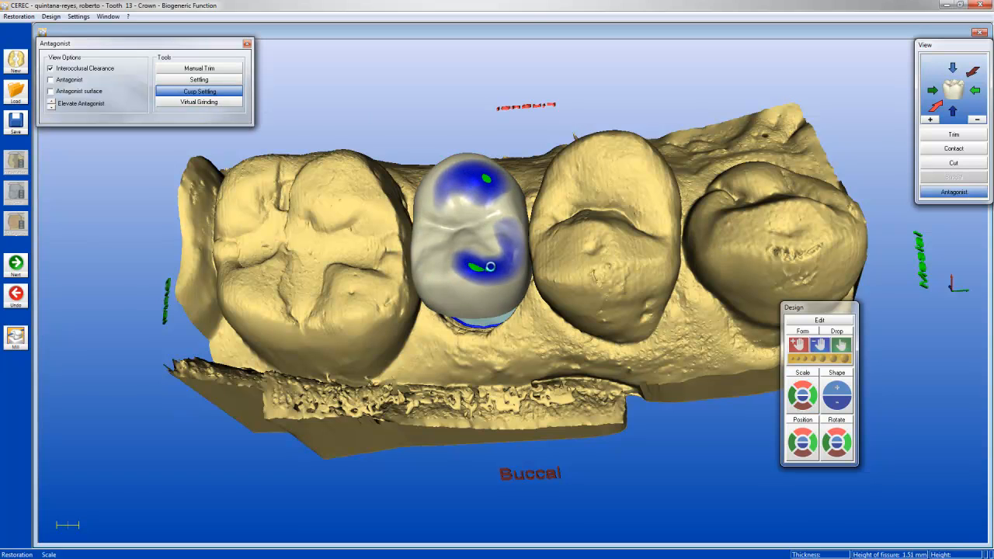
{"action": "left_click_drag", "start_coordinate": [505, 354], "coordinate": [495, 336]}
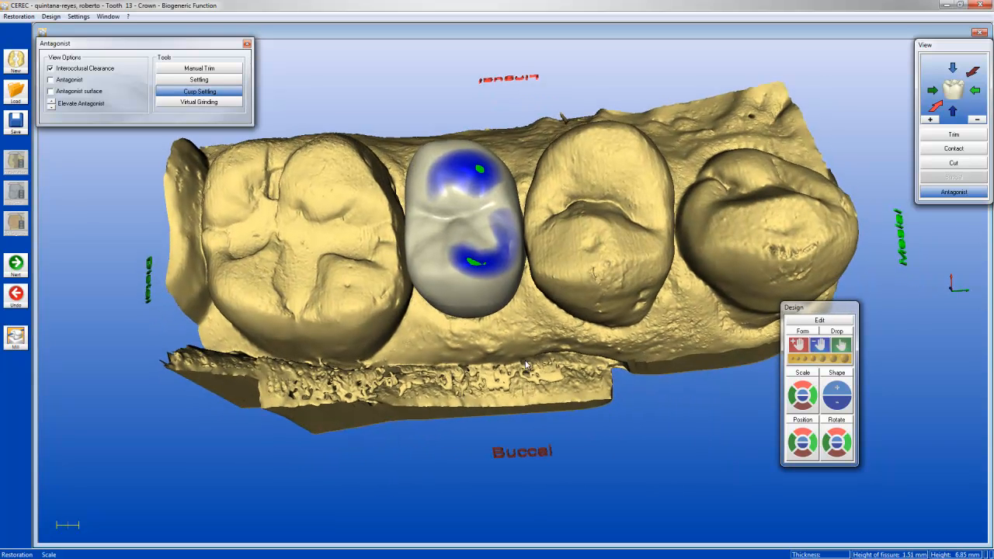
Remove material with the Form tool at the green contact spots on the crown's buccal and lingual cusps
{"action": "left_click", "coordinate": [816, 348]}
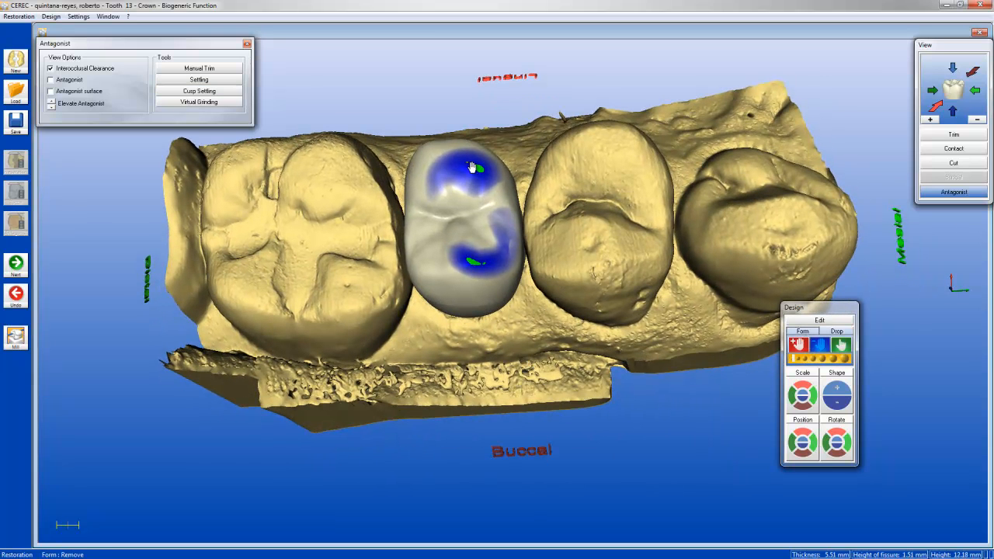
{"action": "left_click", "coordinate": [476, 266]}
{"action": "left_click", "coordinate": [480, 170]}
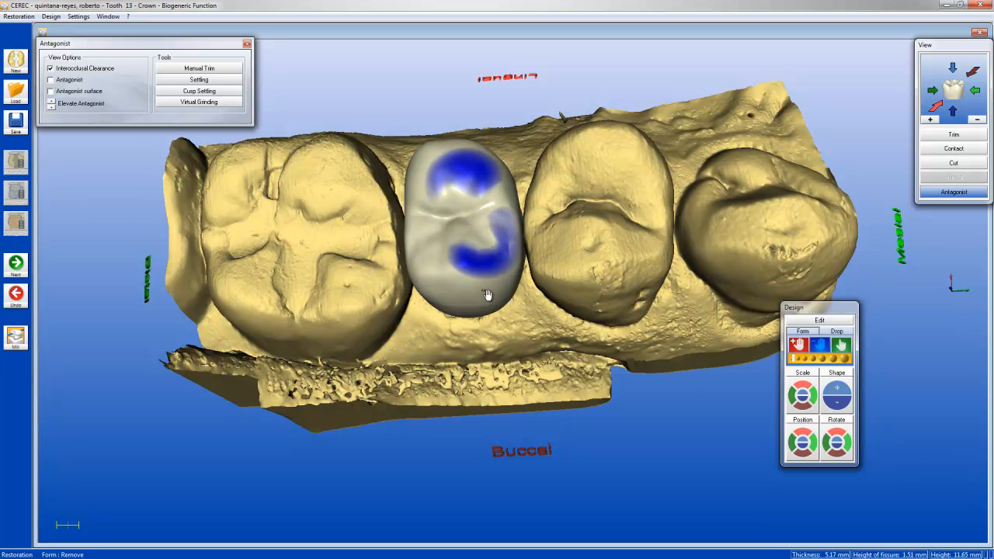